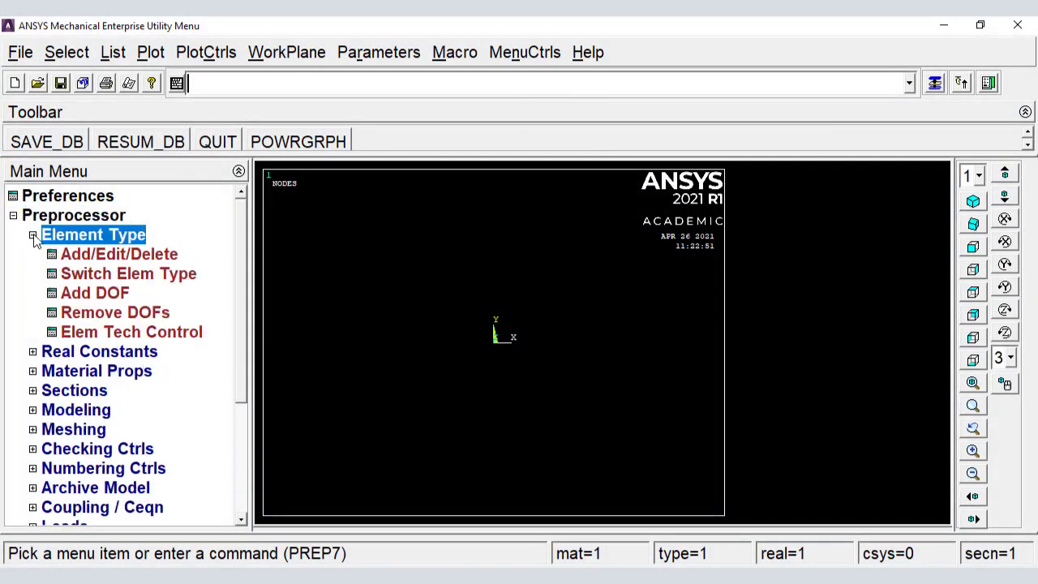
Add element type 1 as the Solid 8 node 183 element (PLANE183).
left_click(163, 256)
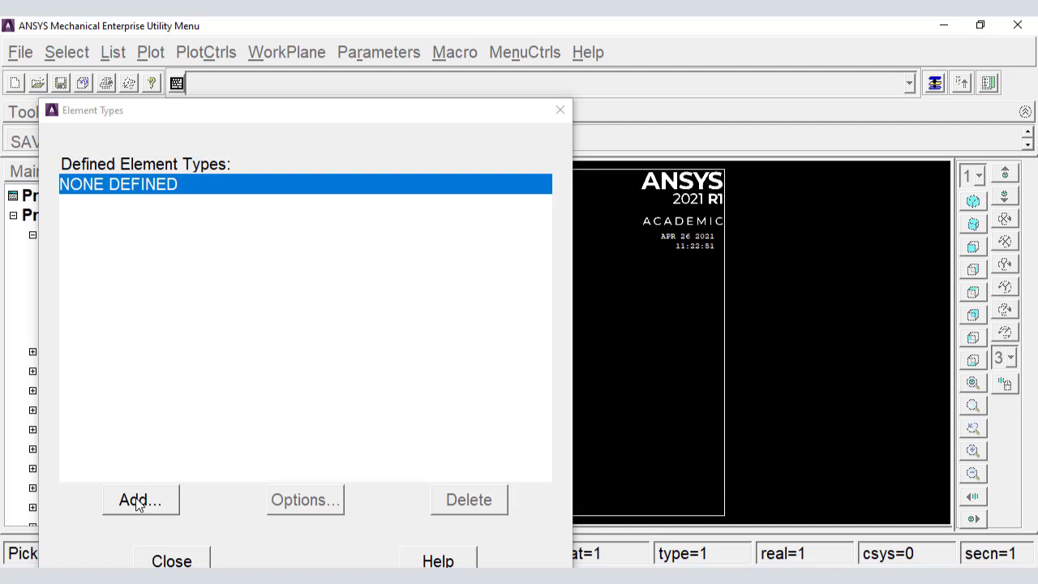
left_click(139, 501)
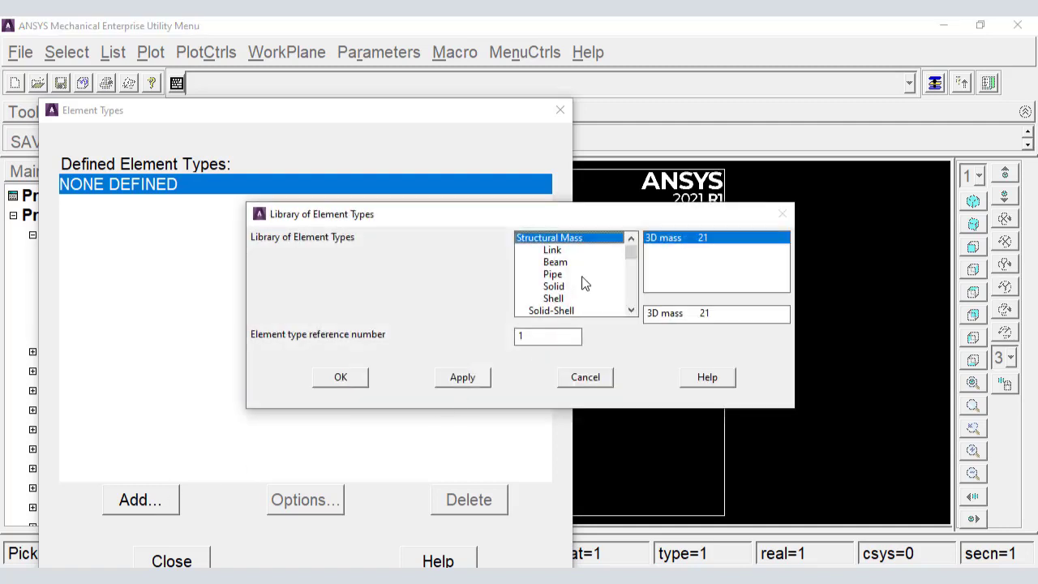
left_click(561, 286)
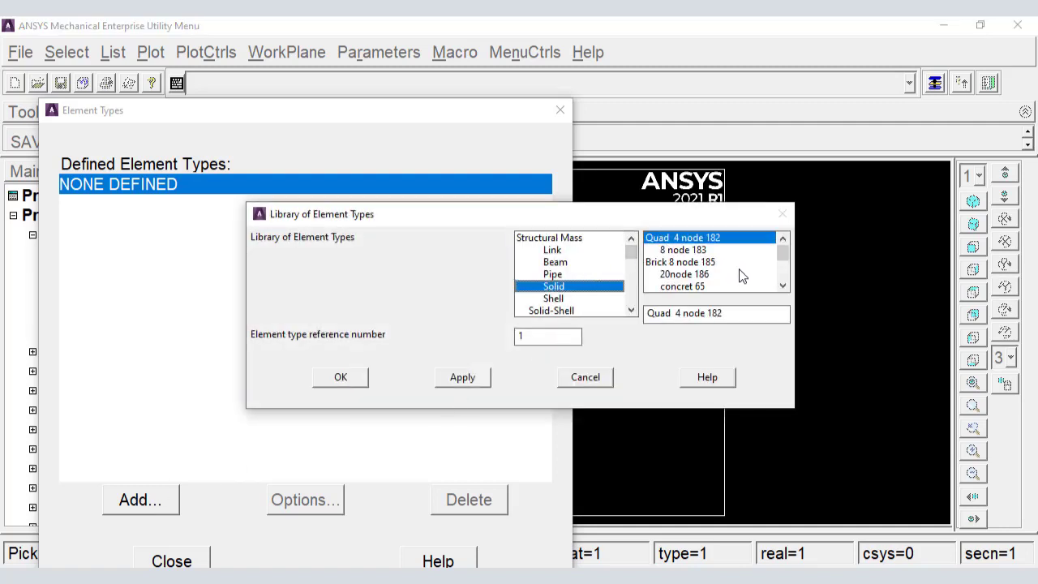
left_click(685, 250)
left_click(341, 379)
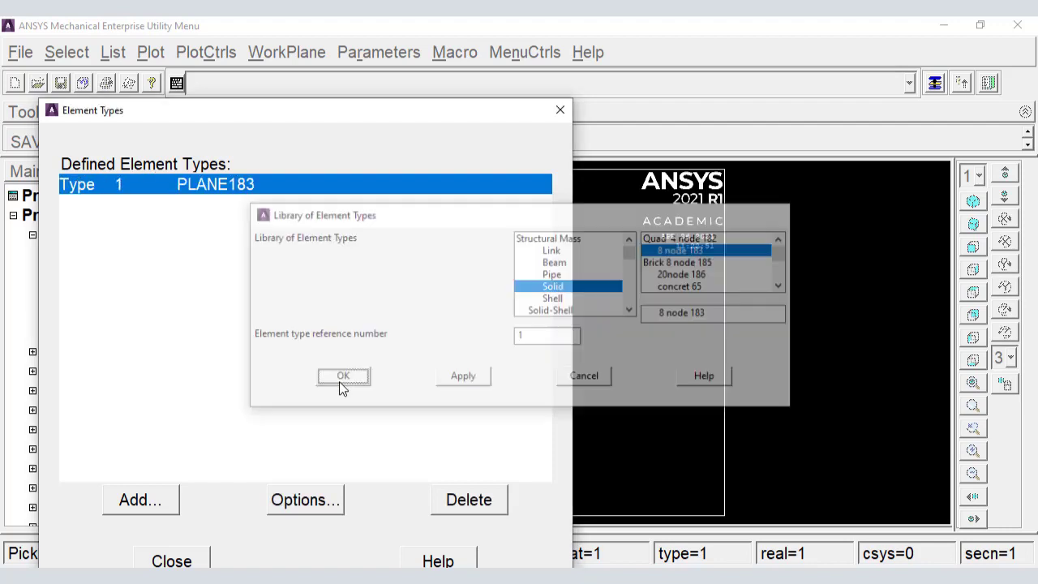
Set the PLANE183 K3 behaviour option to plane stress with thickness.
left_click(326, 503)
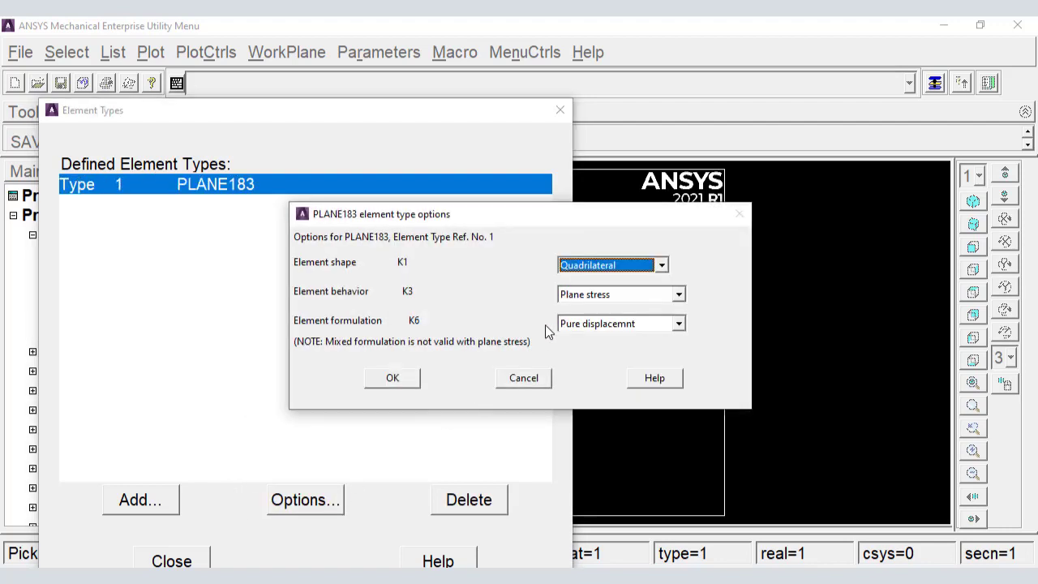
left_click(640, 294)
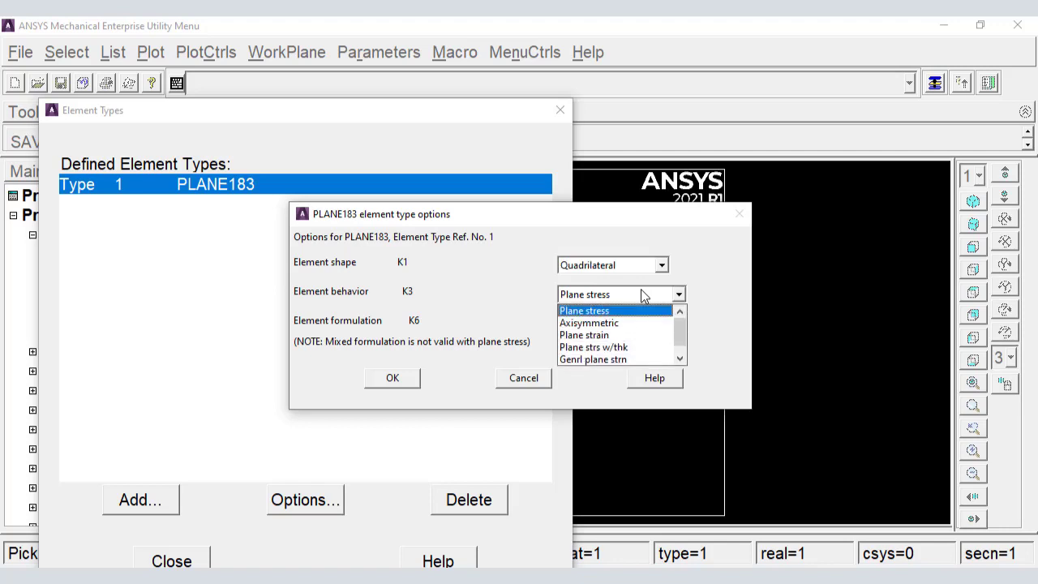
left_click(621, 349)
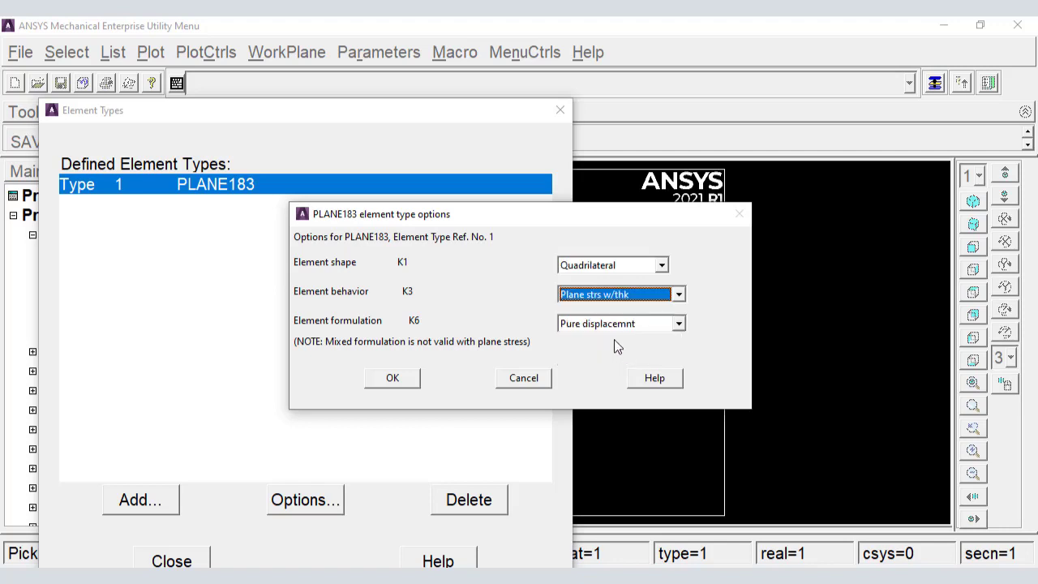
left_click(393, 378)
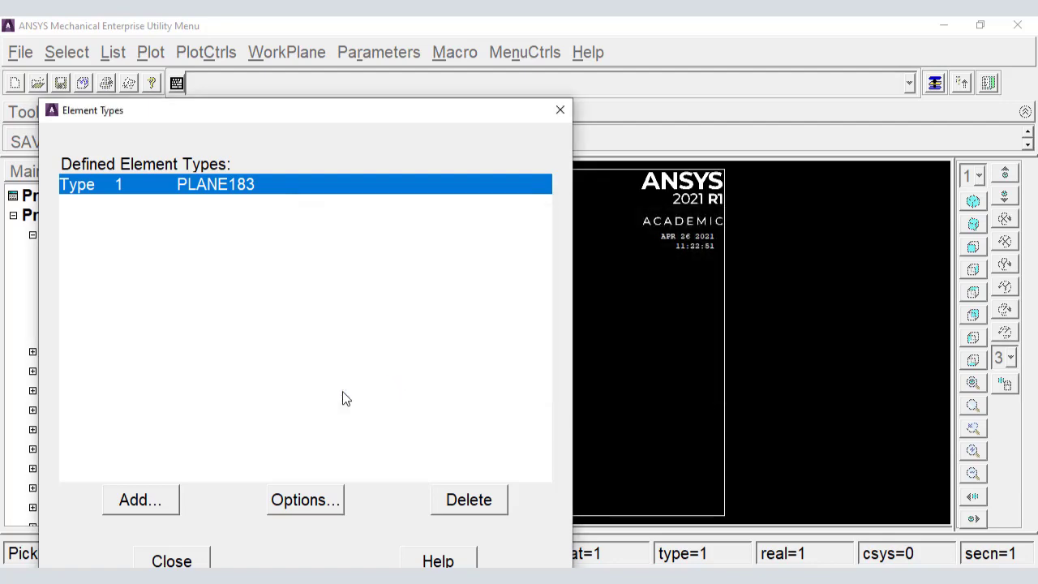
left_click(173, 562)
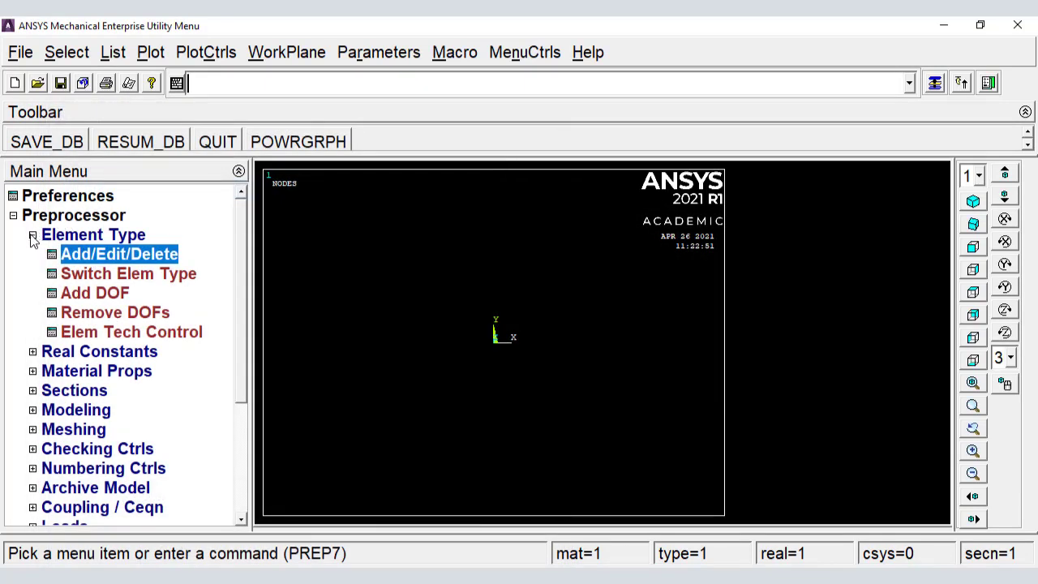
Add real constant set 1 for PLANE183 with a thickness (THK) of 4.
left_click(32, 235)
left_click(89, 254)
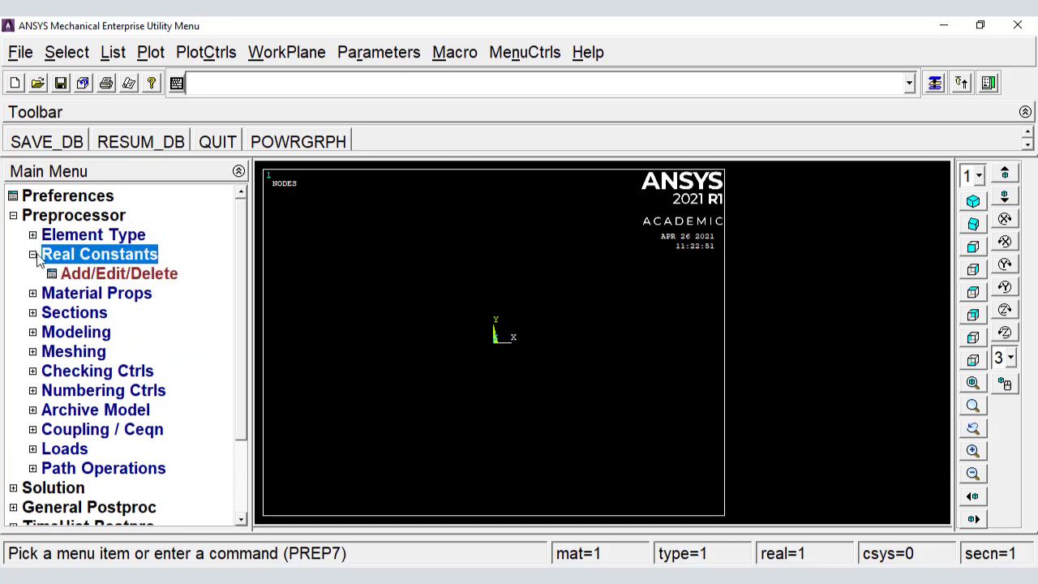
left_click(99, 275)
left_click(97, 378)
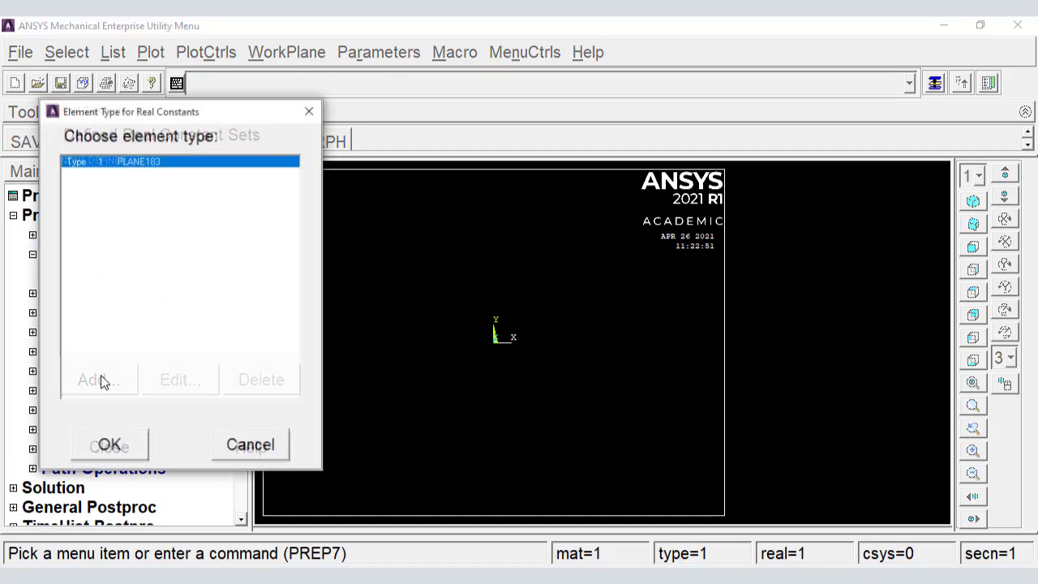
left_click(118, 442)
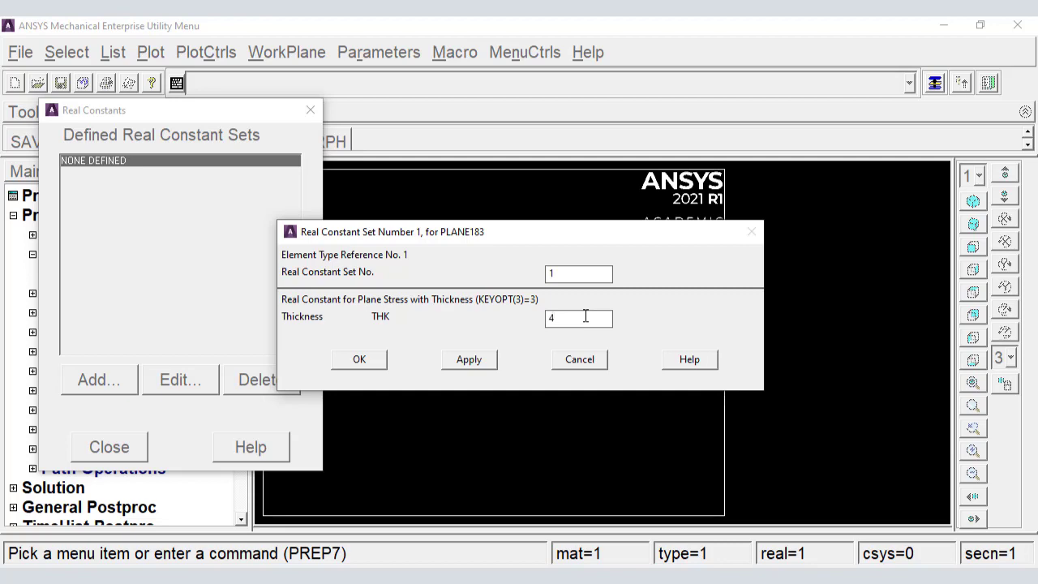
left_click(359, 361)
left_click(130, 449)
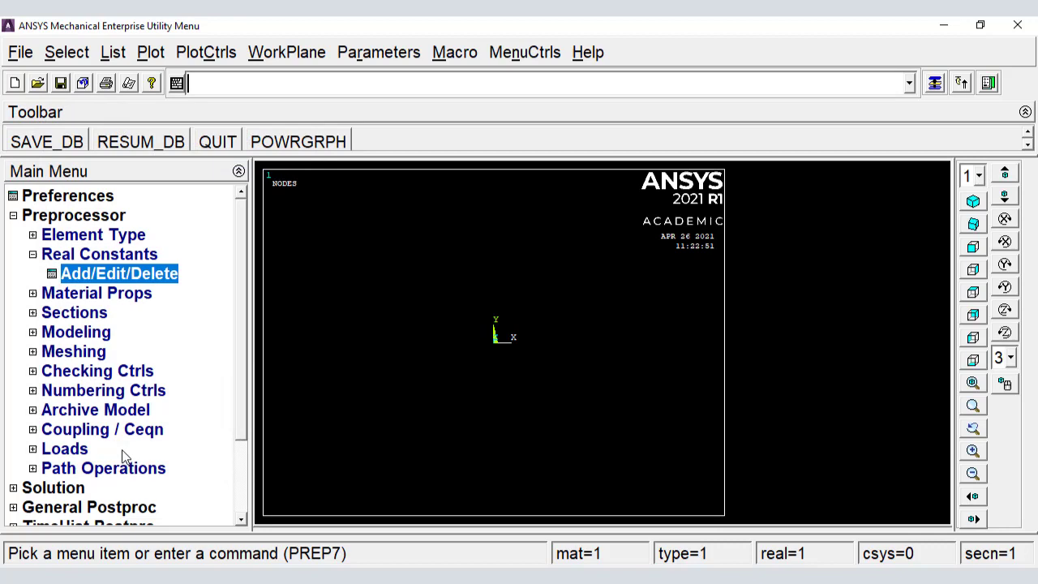
Enter EX 190000 and PRXY 0.3 as Structural > Linear > Elastic > Isotropic properties for material 1.
left_click(32, 275)
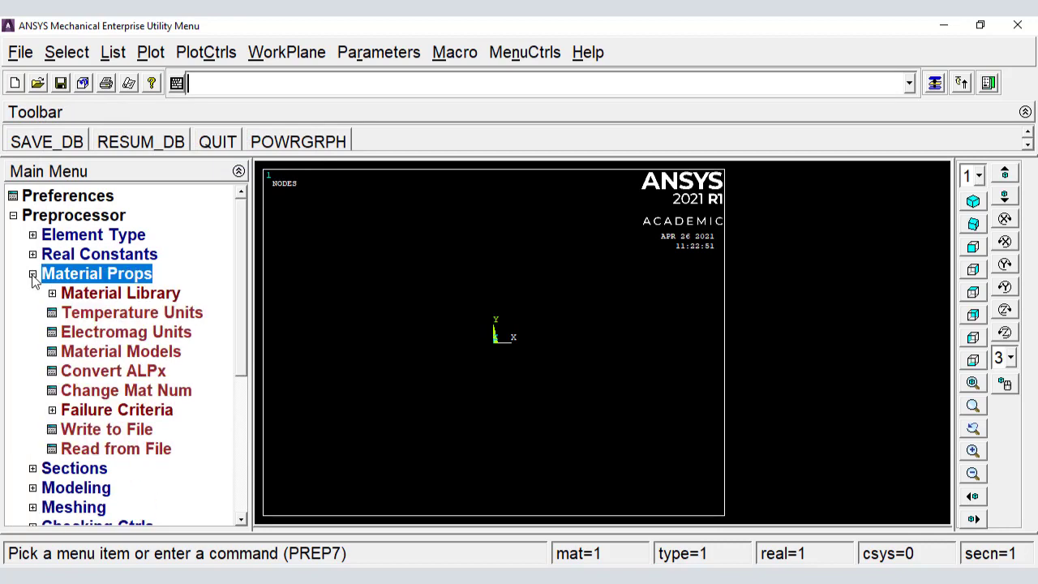
left_click(91, 351)
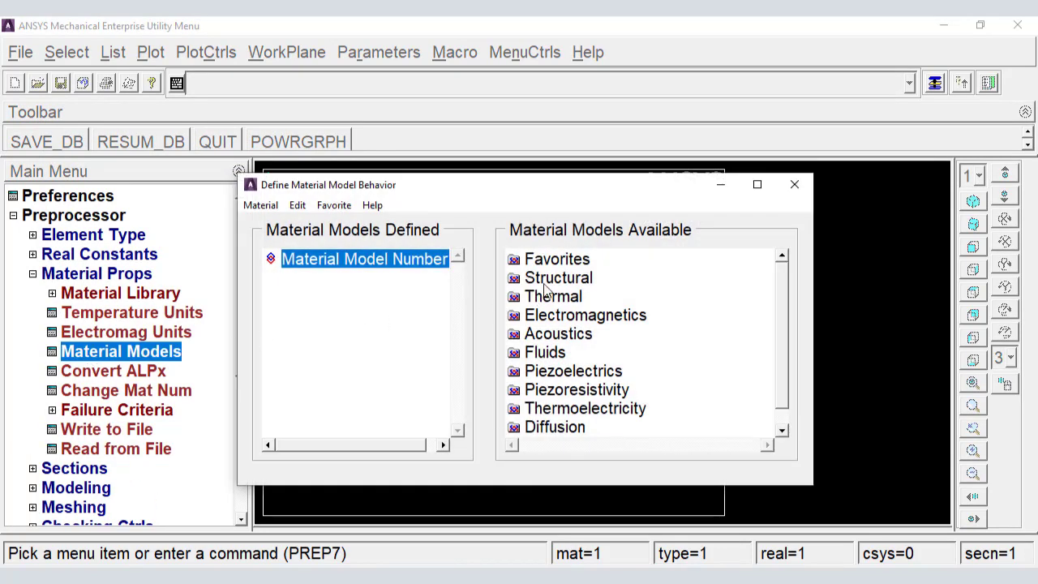
double_click(553, 280)
double_click(570, 298)
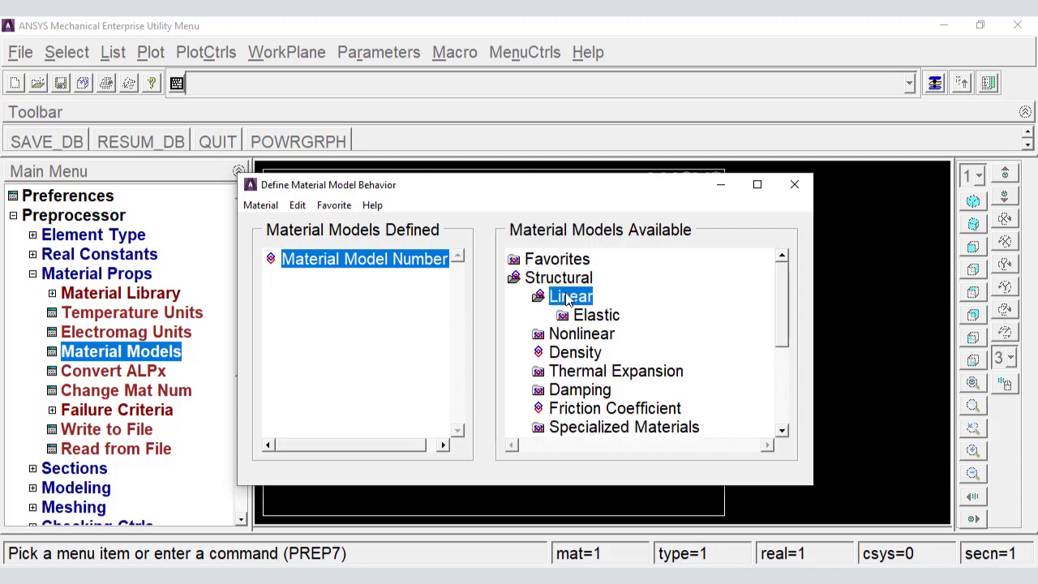
double_click(598, 317)
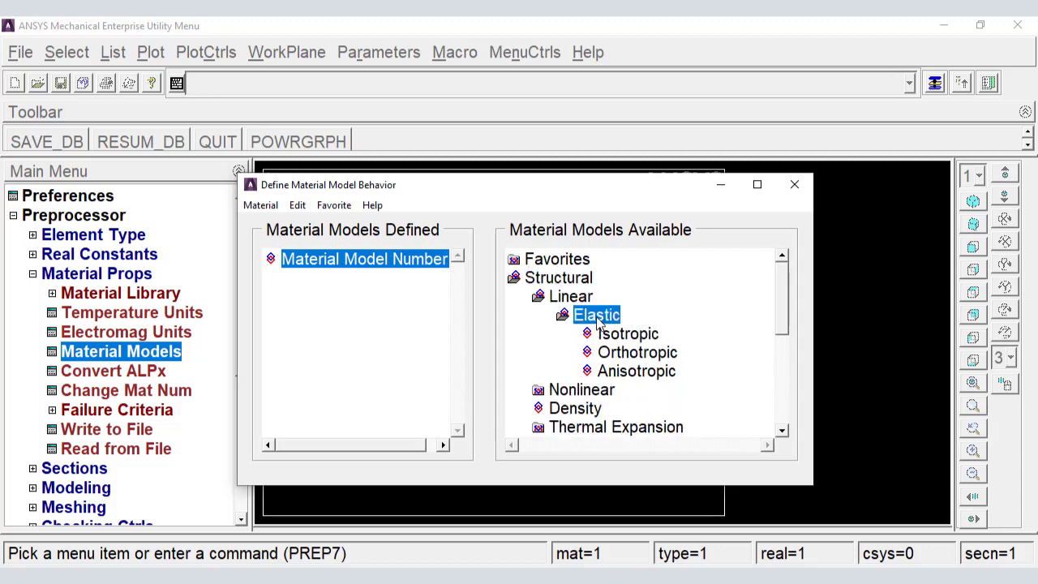
double_click(637, 335)
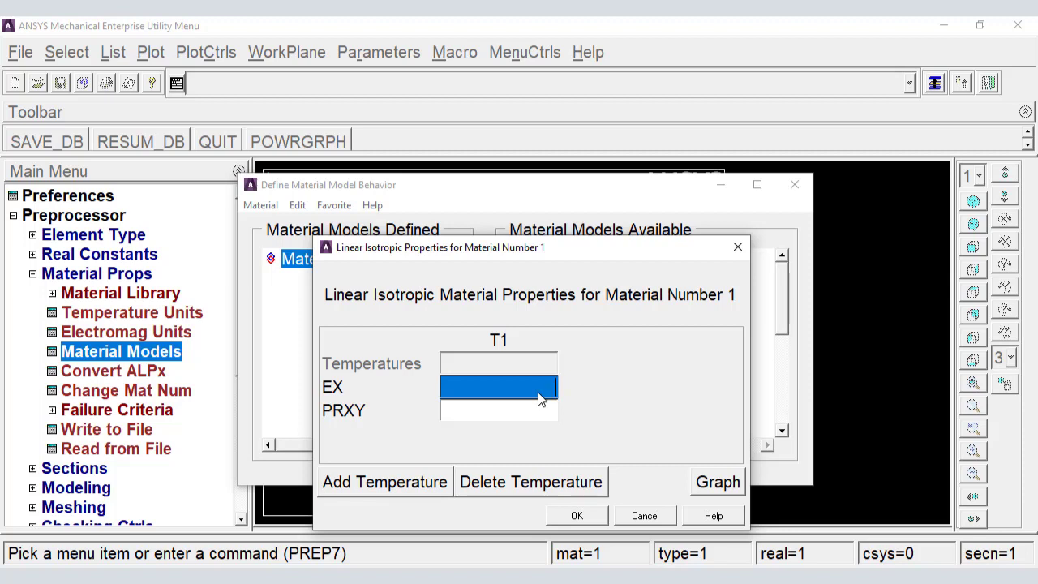
type("190000")
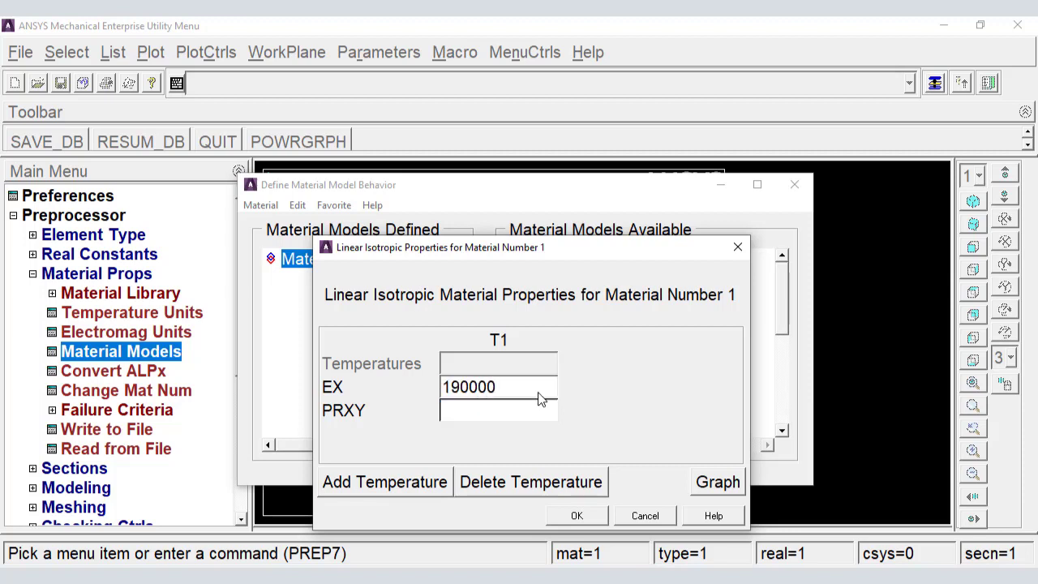
key("Tab")
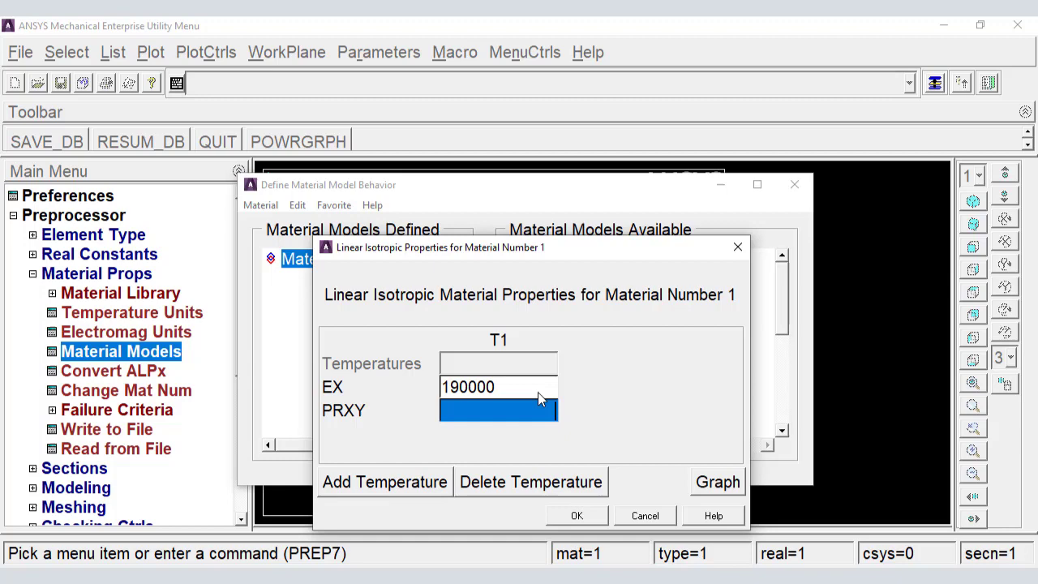
type("0.3")
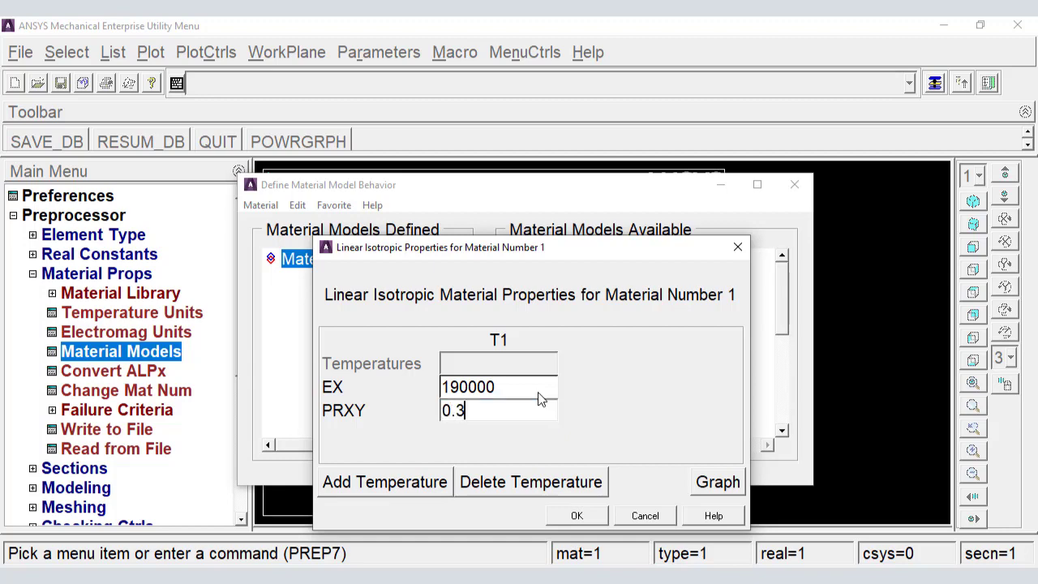
left_click(576, 518)
left_click(575, 519)
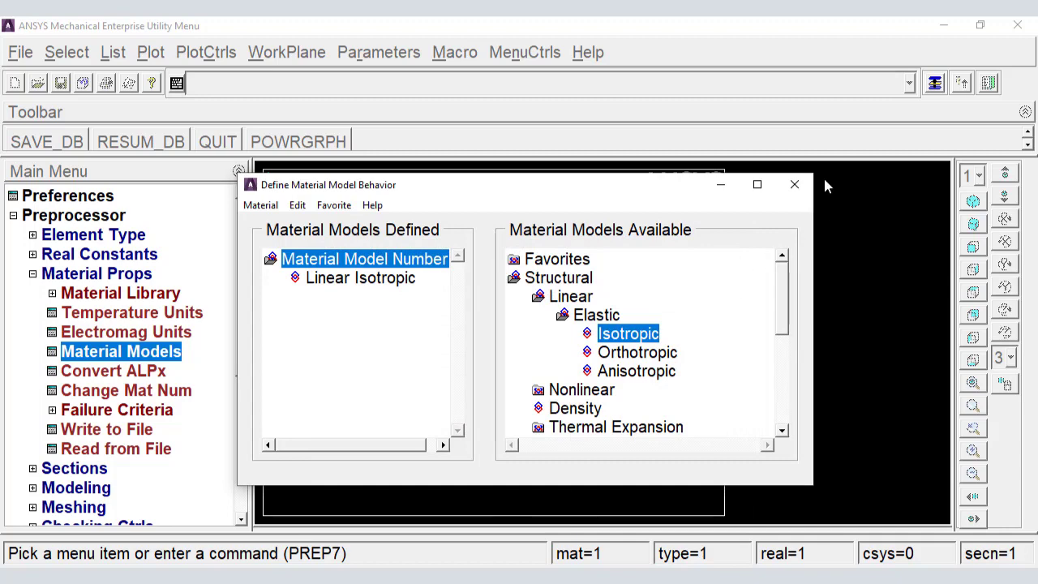
Create a rectangle area by two corners from (0, 0) to (50, 18.5).
left_click(795, 185)
left_click(34, 313)
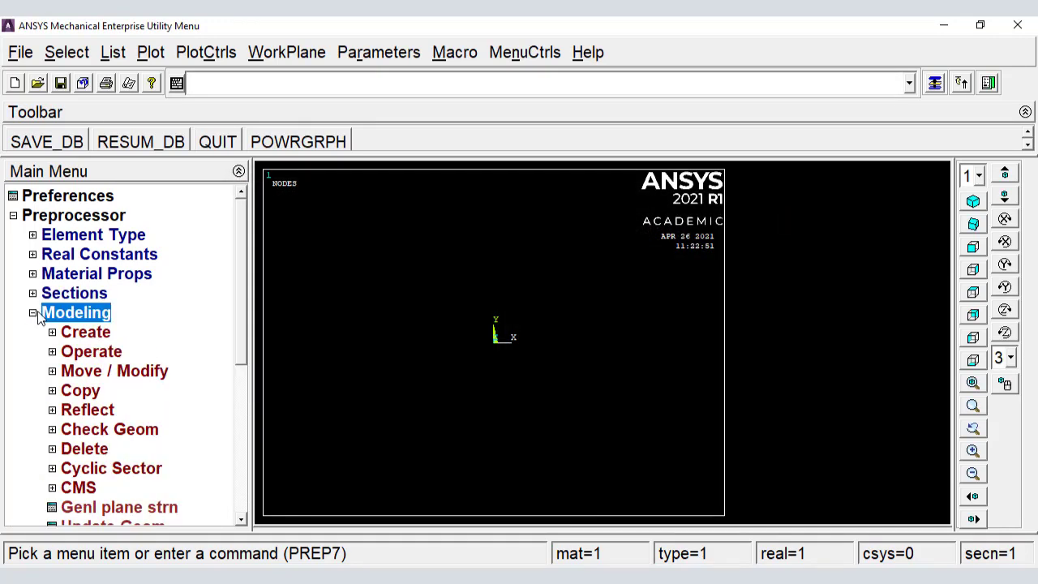
left_click(51, 333)
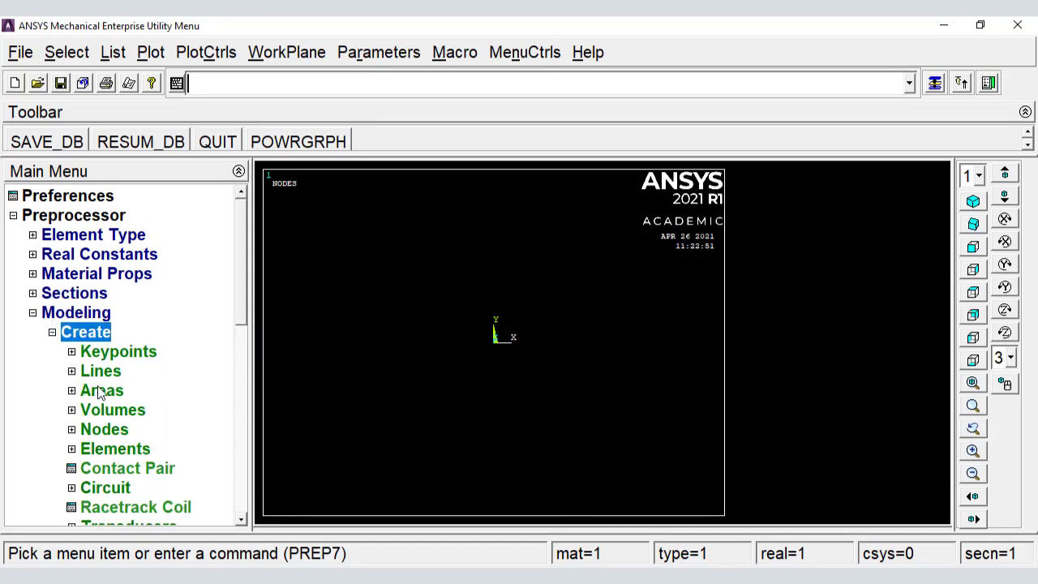
left_click(71, 391)
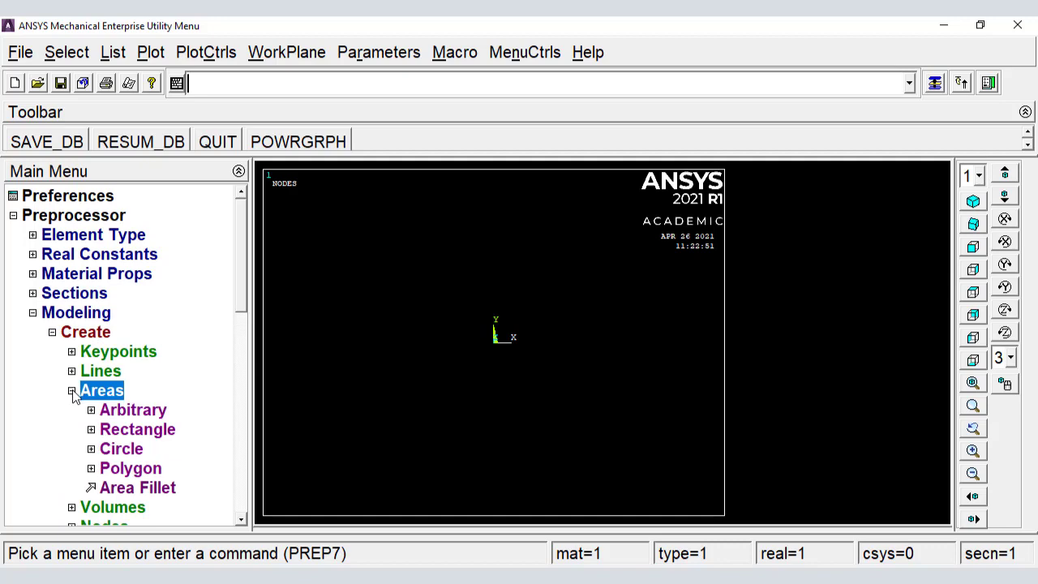
left_click(90, 429)
left_click(126, 452)
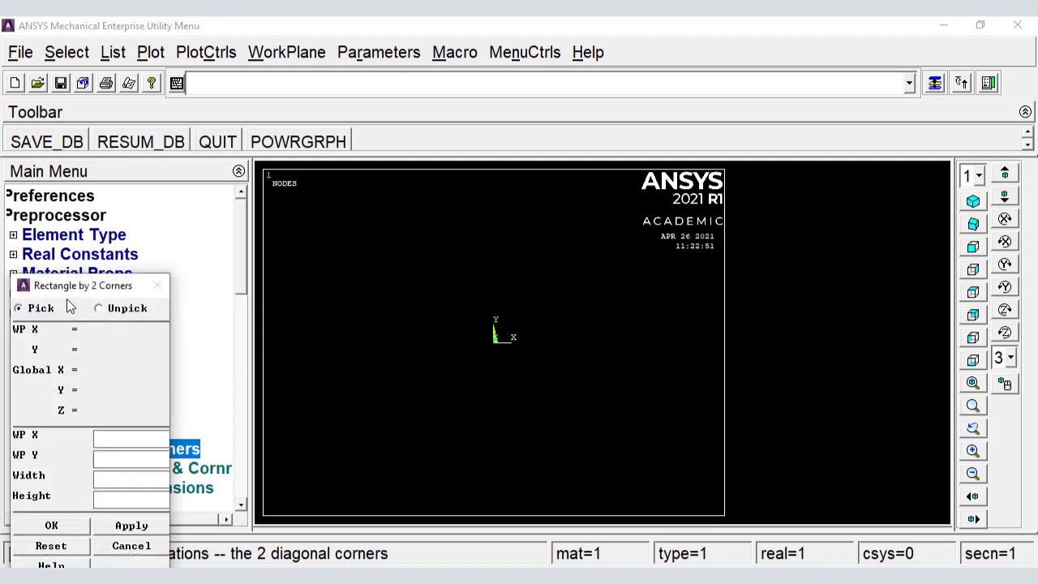
left_click_drag(98, 285, 160, 160)
left_click(189, 308)
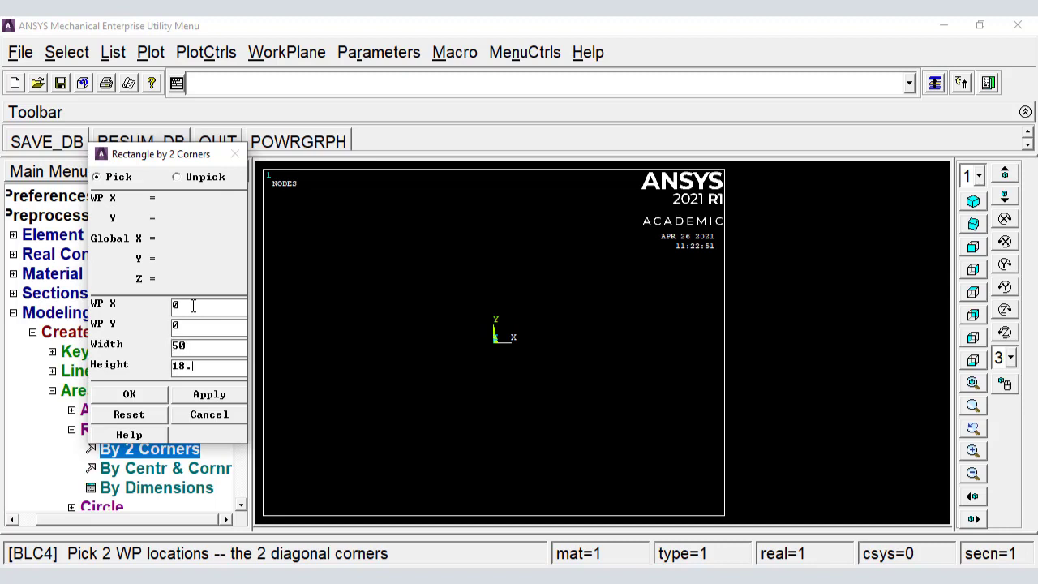
left_click(128, 394)
Create a solid circle area of radius 7.5 centred at (0, 20).
left_click(114, 450)
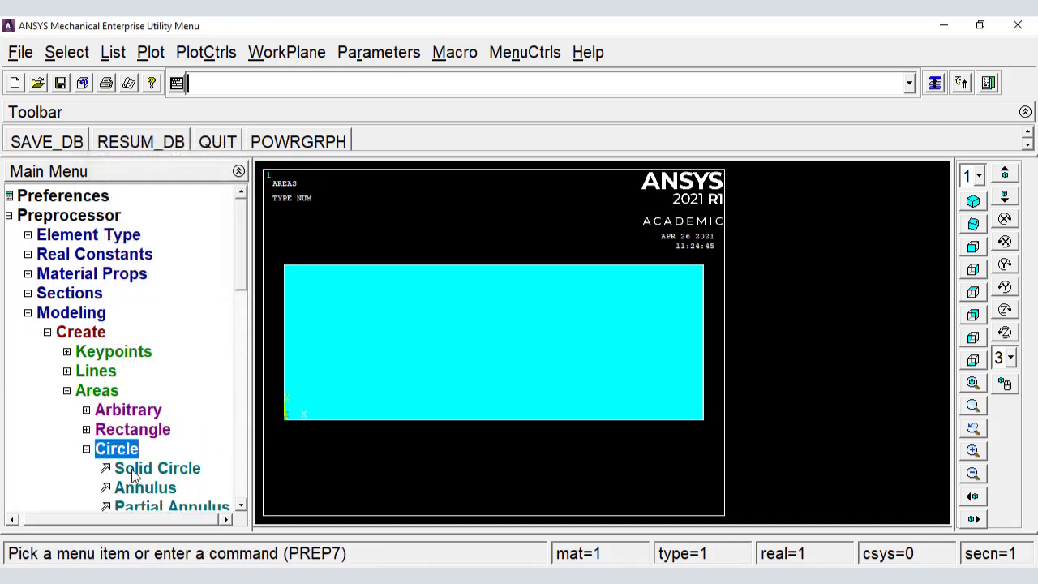
left_click(126, 469)
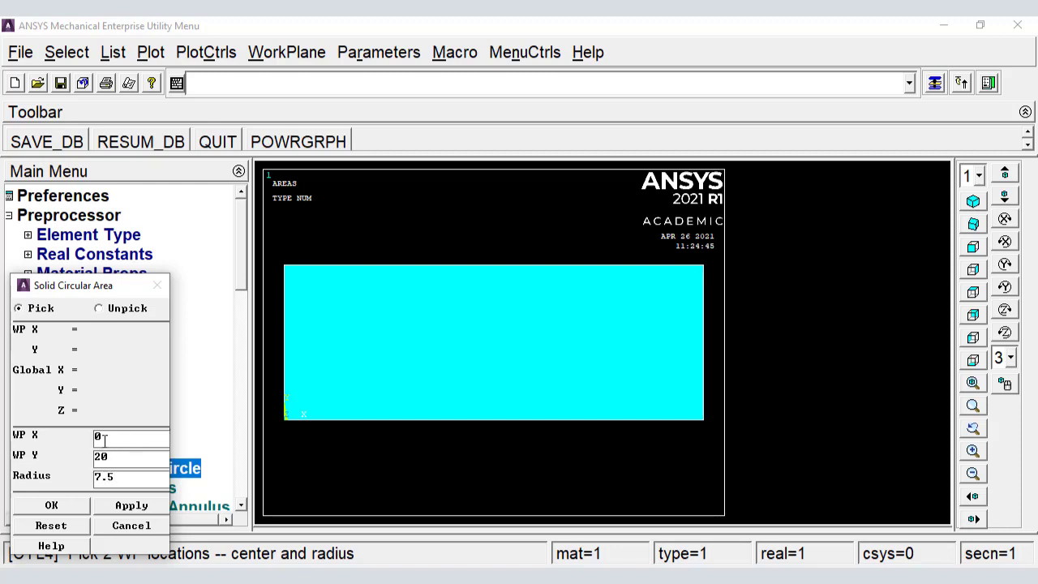
left_click(55, 506)
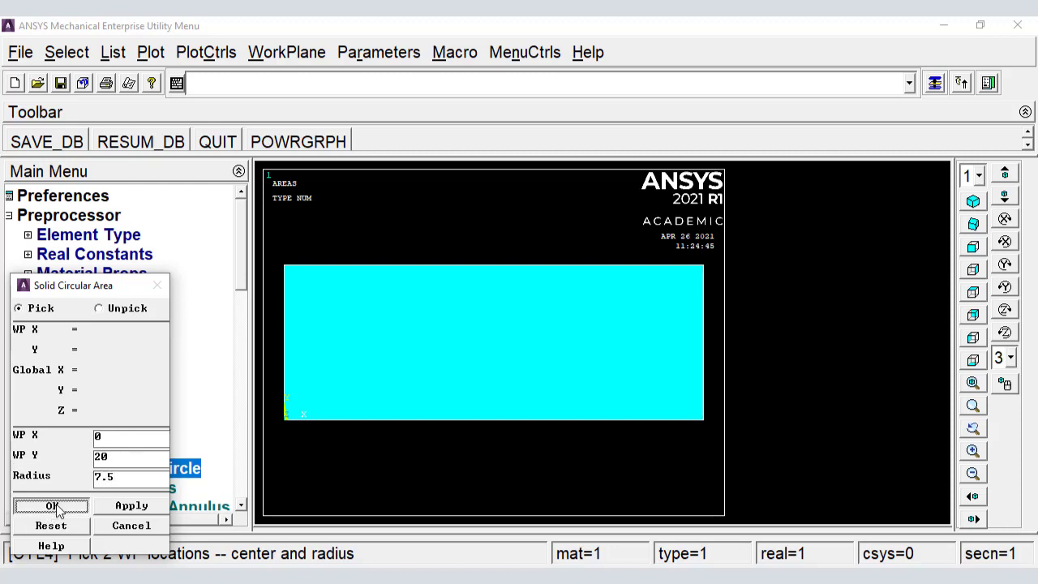
left_click(52, 352)
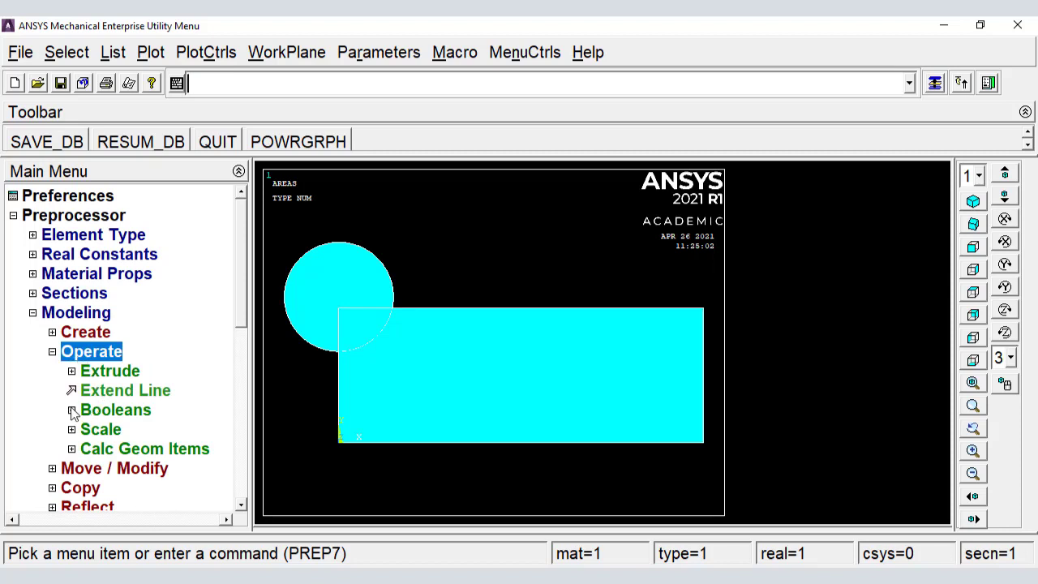
Boolean-subtract the radius 7.5 circle from the 50 by 18.5 rectangle area.
left_click(72, 411)
left_click(94, 471)
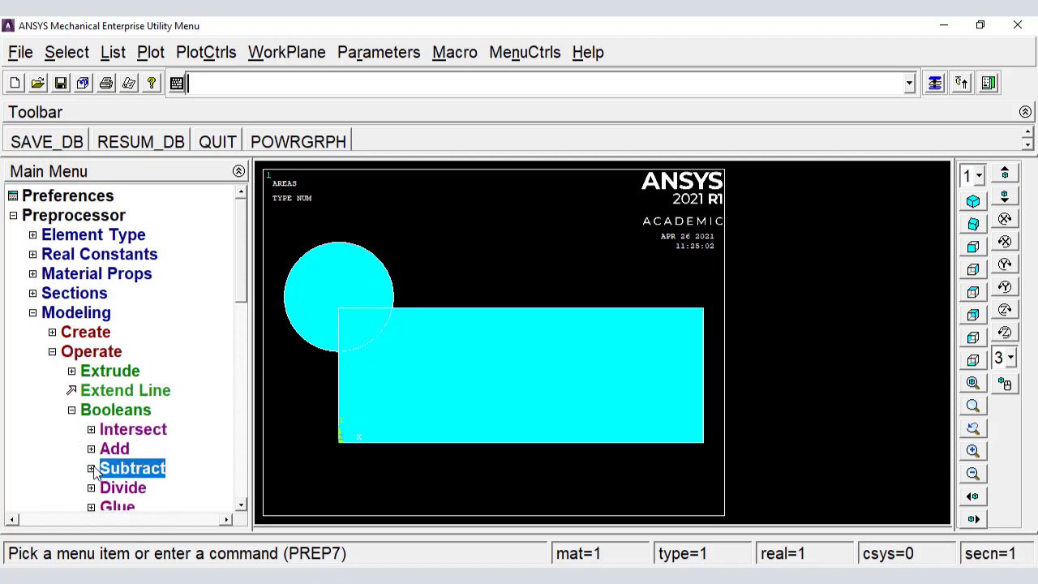
left_click_drag(239, 274, 239, 320)
left_click(139, 354)
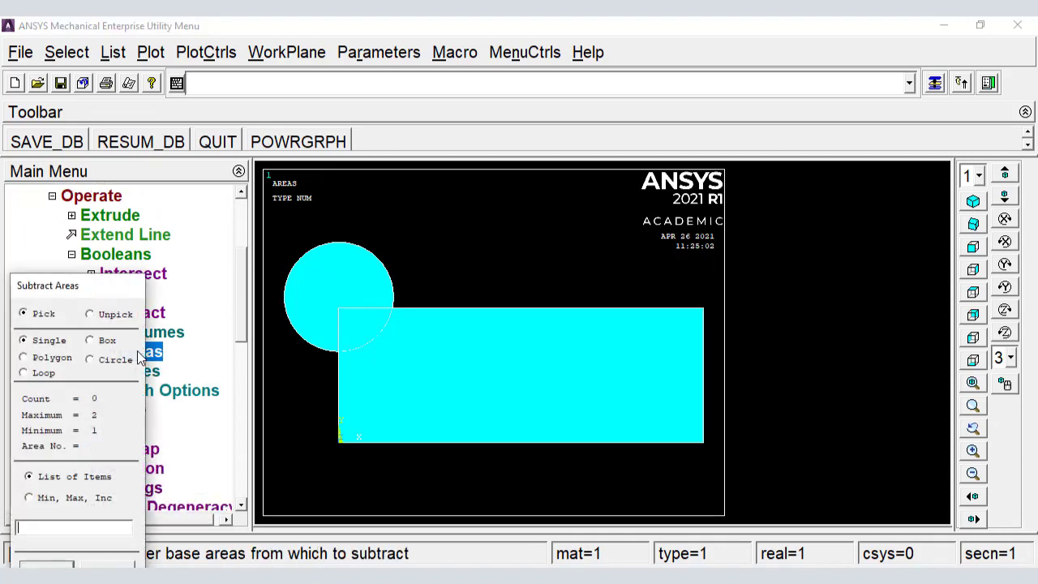
left_click(449, 351)
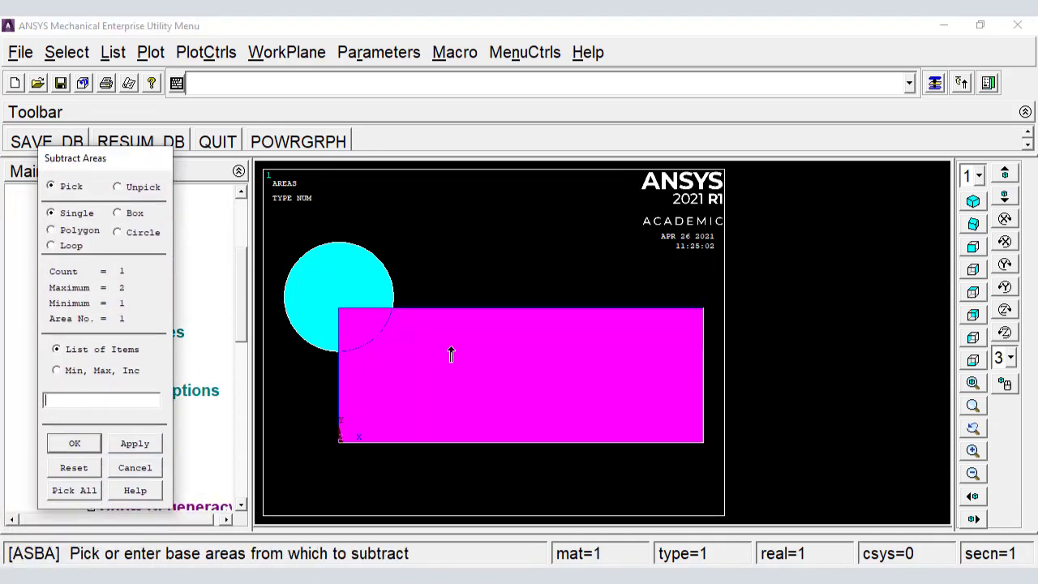
left_click(74, 446)
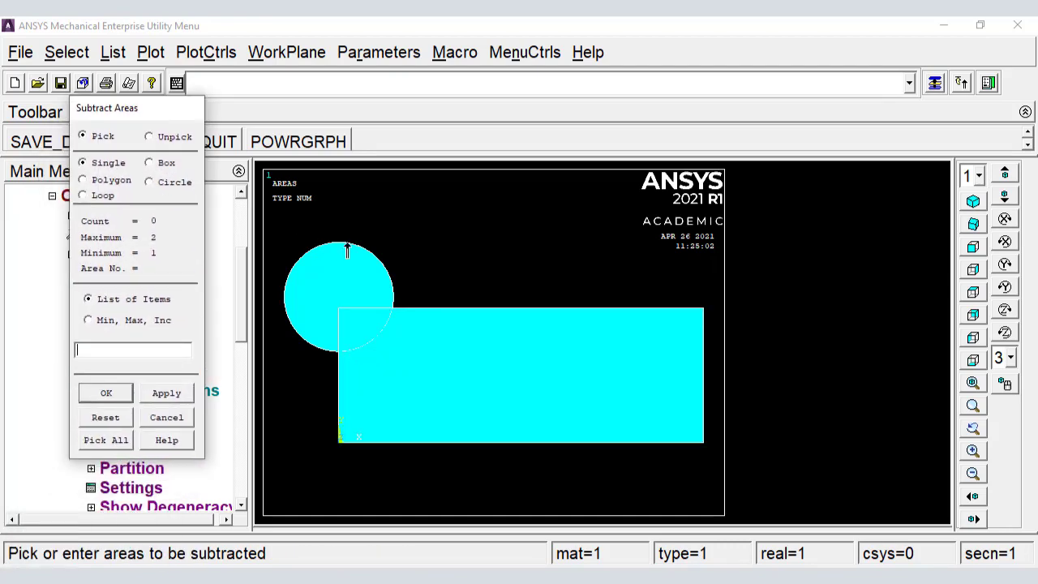
left_click(331, 280)
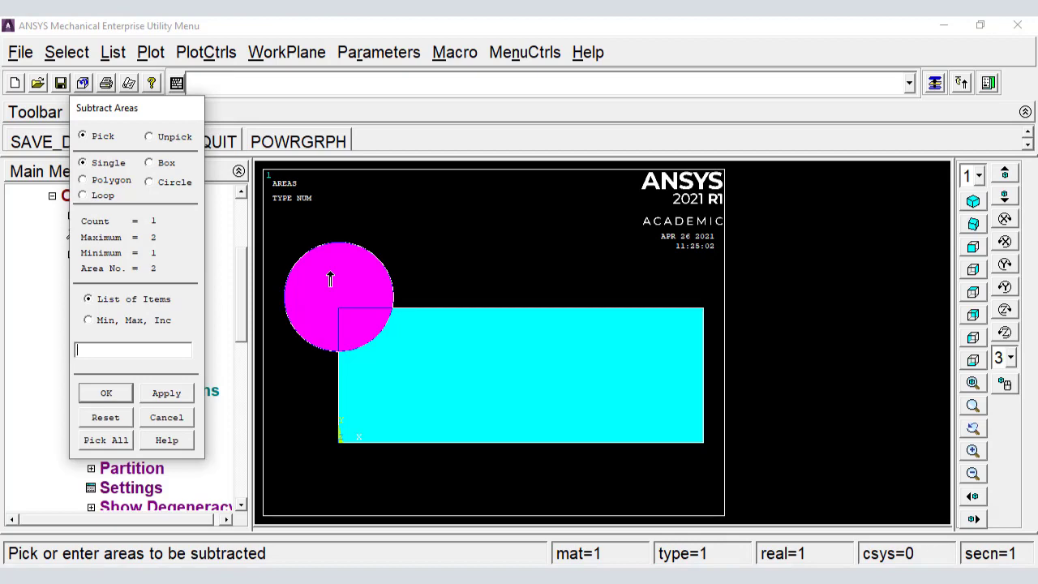
left_click(106, 393)
left_click(34, 391)
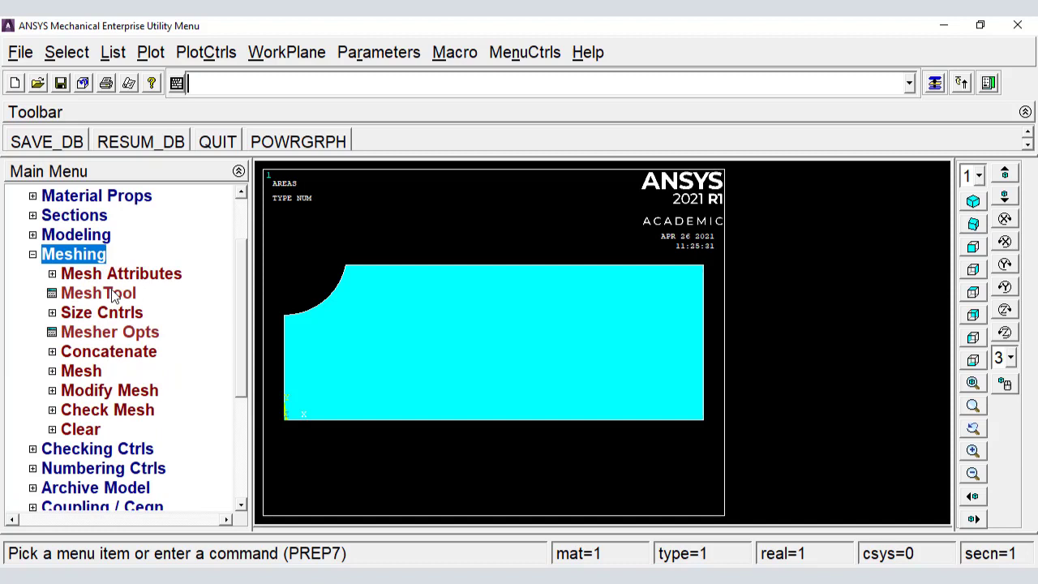
Enter a global element edge length of 1.5 in the manual size controls.
left_click(98, 313)
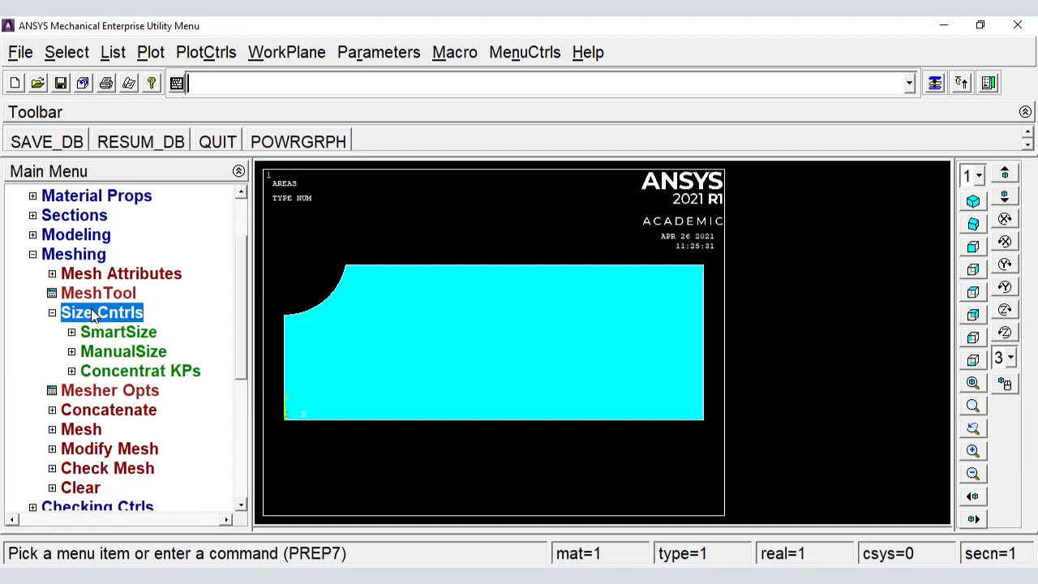
left_click(101, 355)
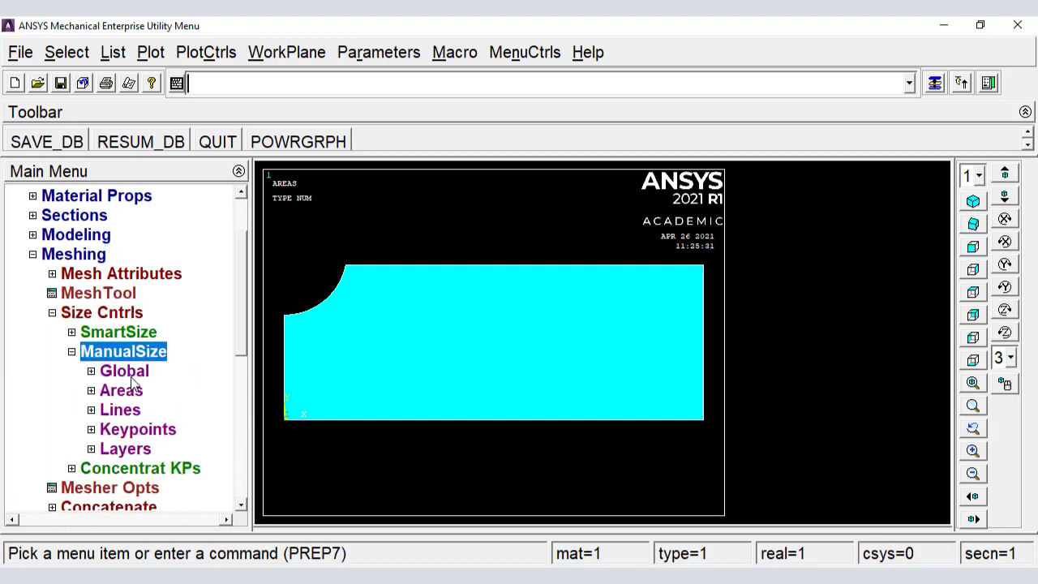
left_click(104, 374)
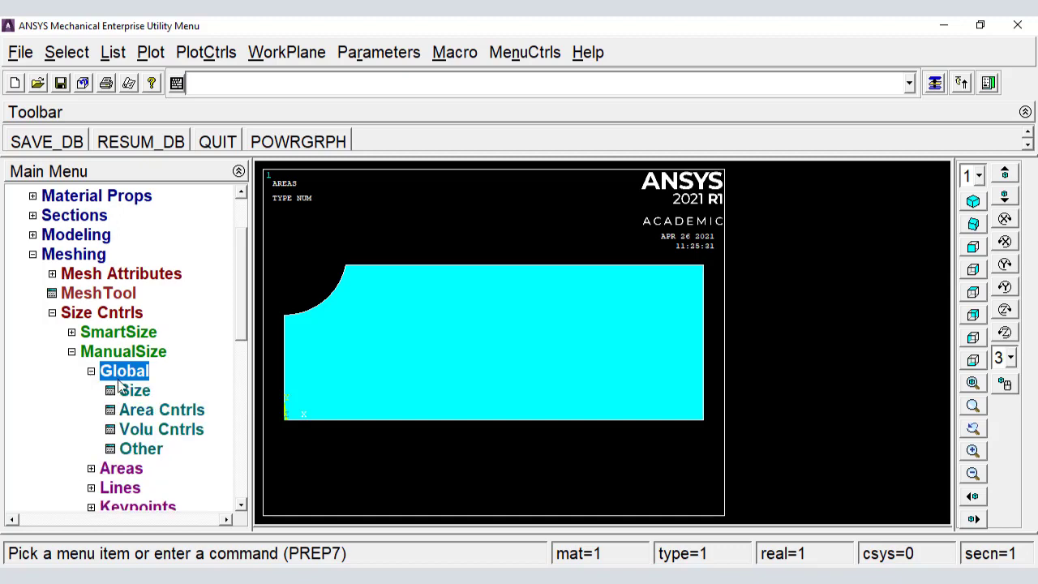
left_click(133, 393)
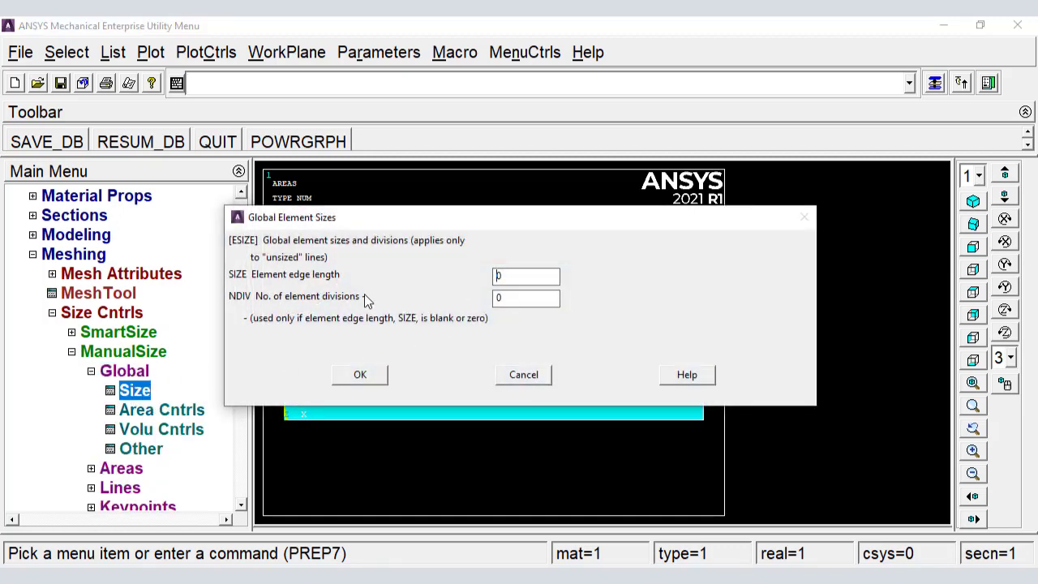
left_click_drag(508, 276, 484, 286)
Free-mesh the notched plate area using the 1.5 global element size.
left_click(360, 375)
left_click(51, 312)
left_click(54, 371)
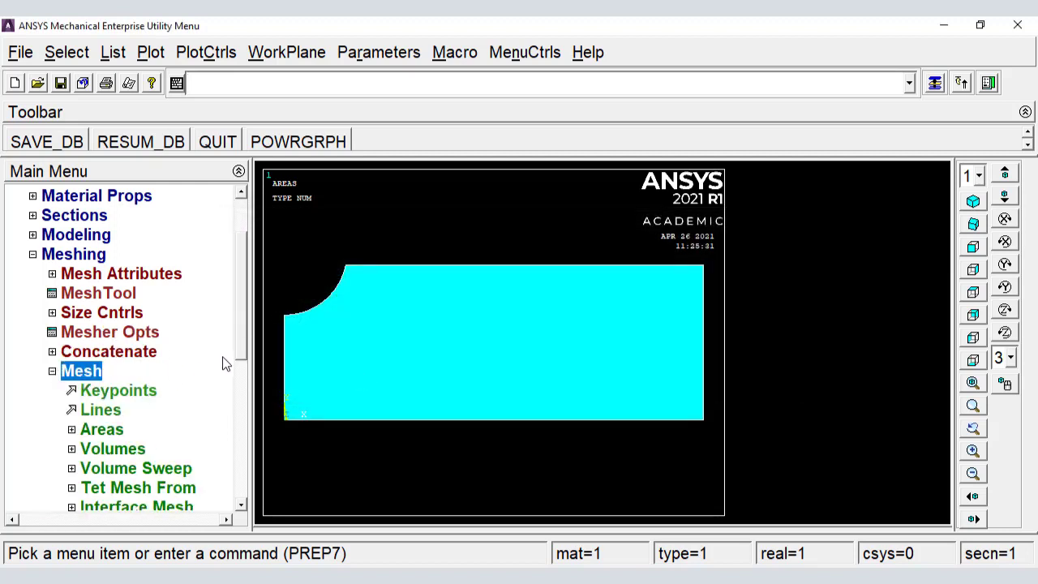
scroll(243, 357, "down", 2)
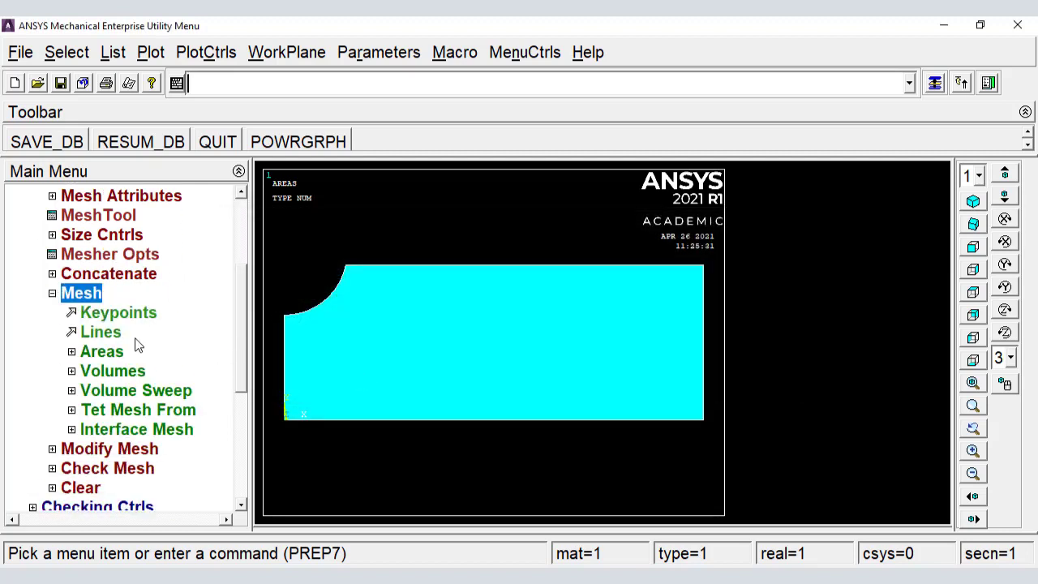
left_click(86, 349)
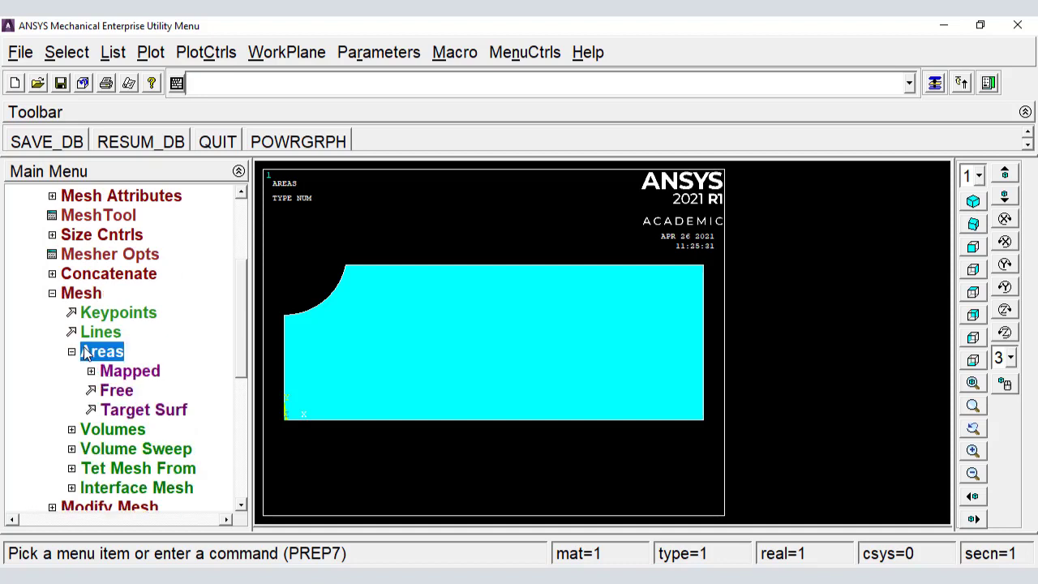
left_click(116, 391)
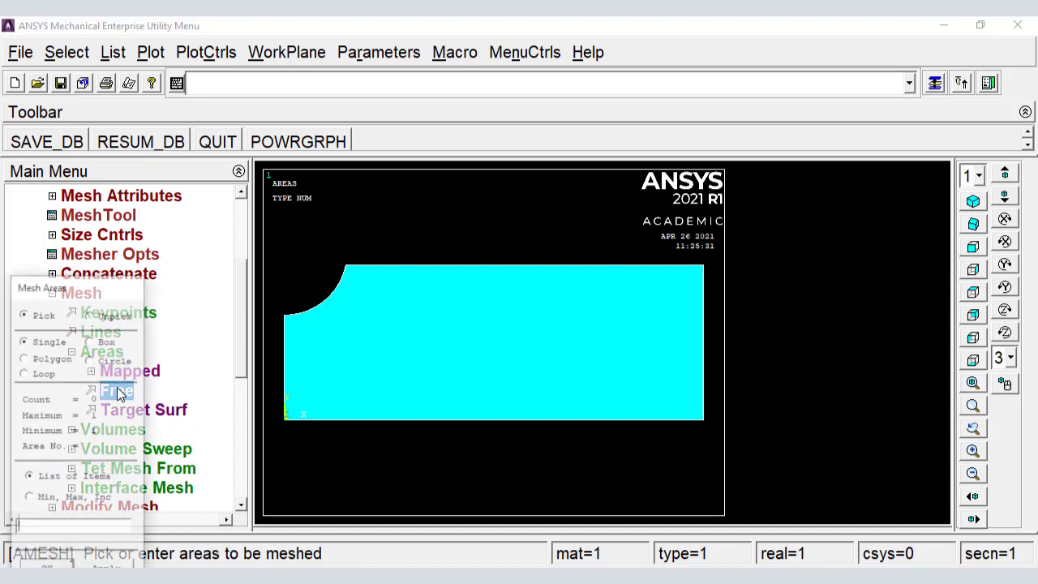
left_click(400, 332)
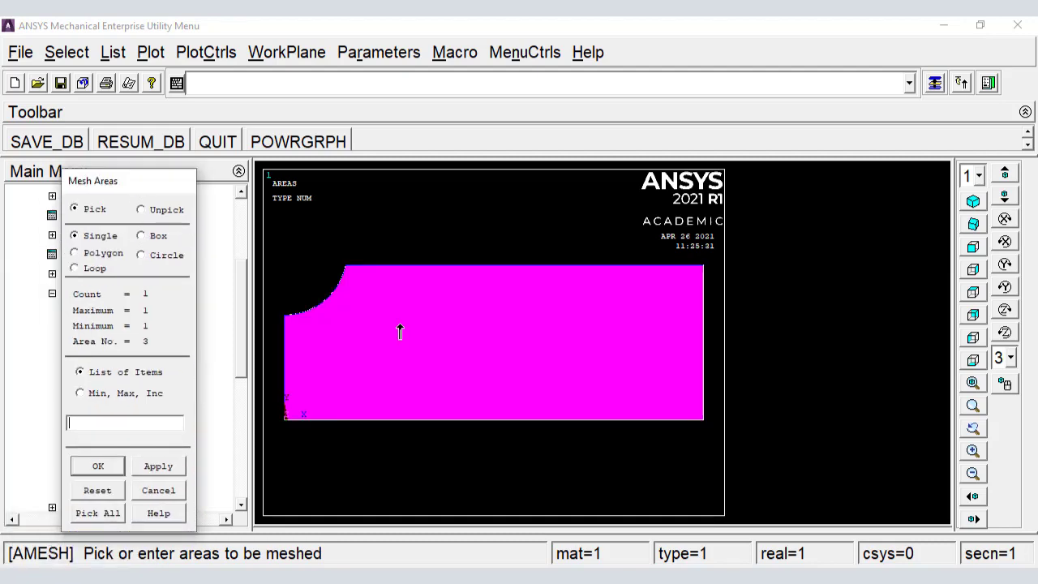
left_click(98, 463)
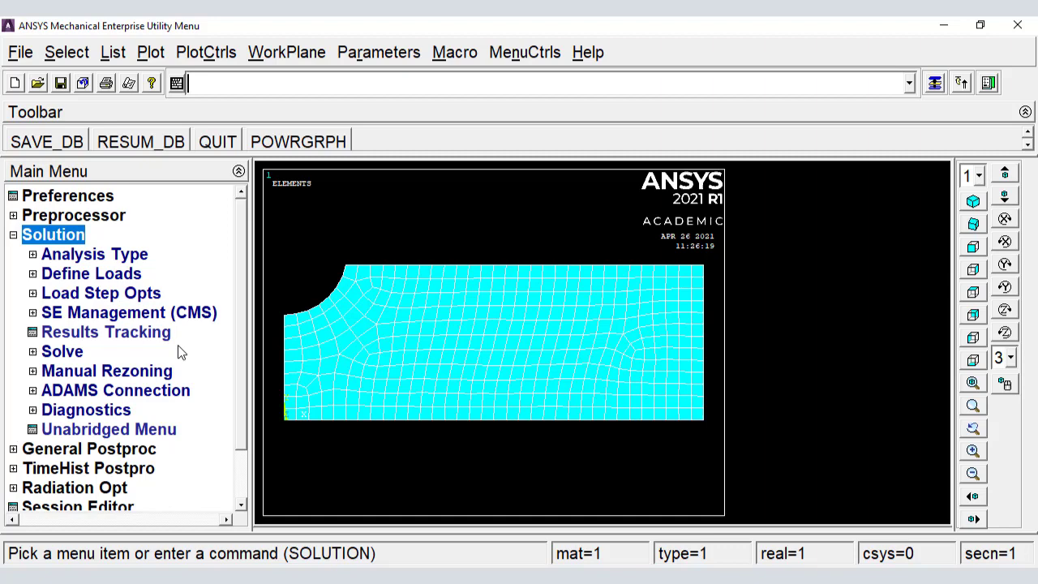
Apply symmetry boundary conditions on the plate's left and bottom edge lines (lines 1 and 9).
left_click(33, 276)
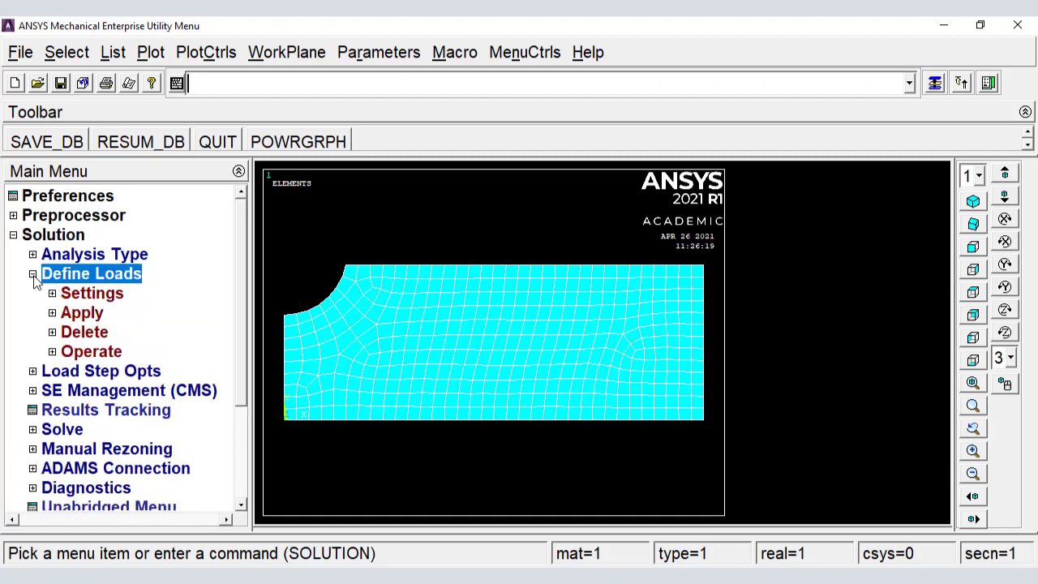
left_click(52, 313)
left_click(112, 333)
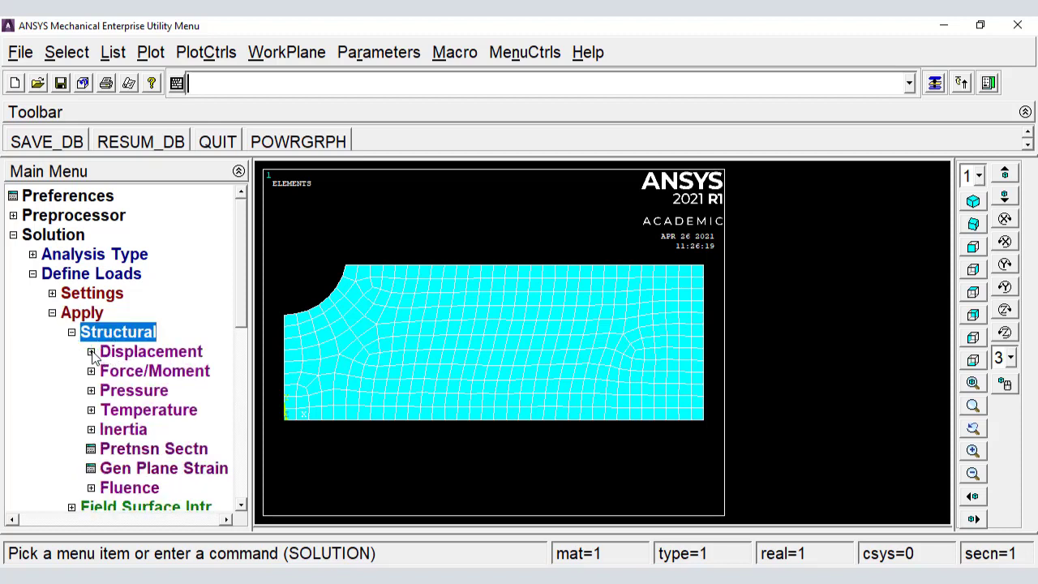
left_click(91, 353)
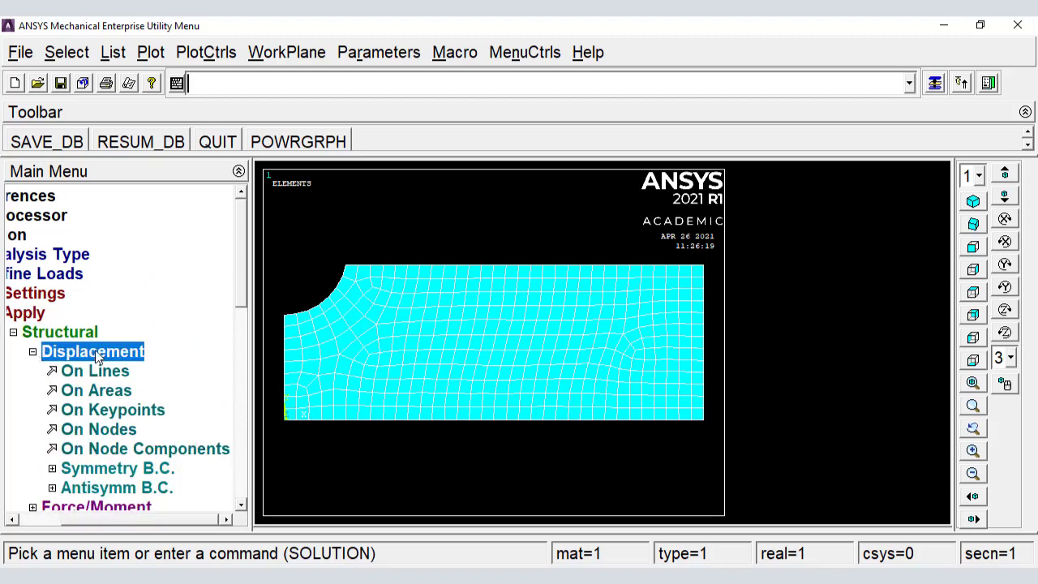
scroll(241, 292, "down", 3)
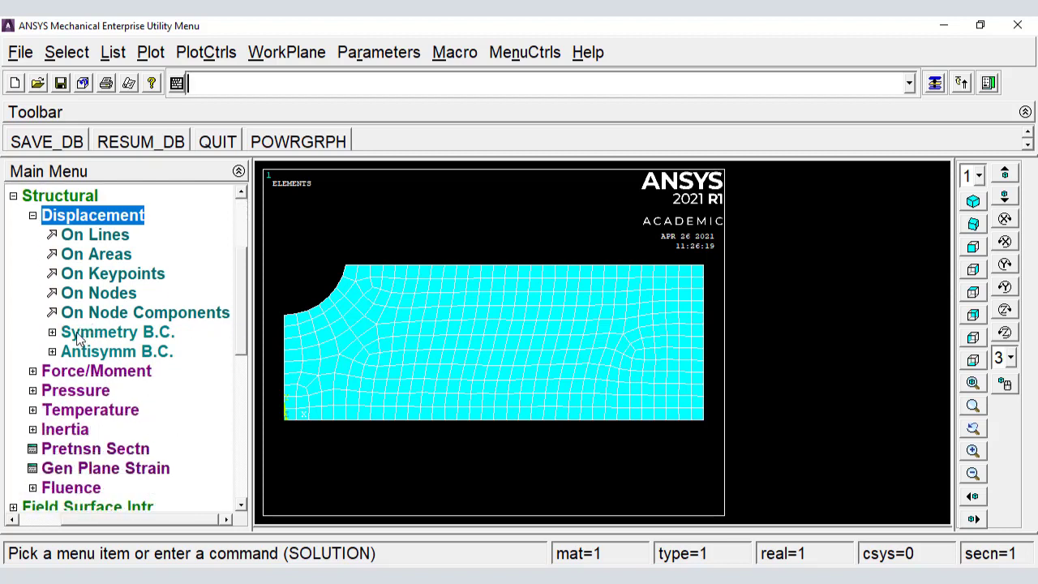
left_click(56, 334)
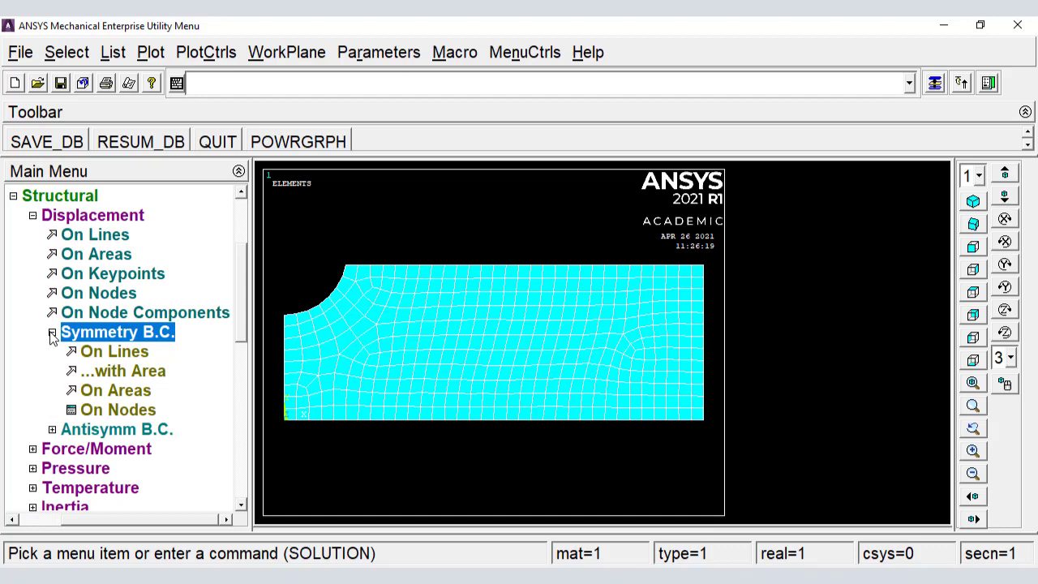
left_click(126, 350)
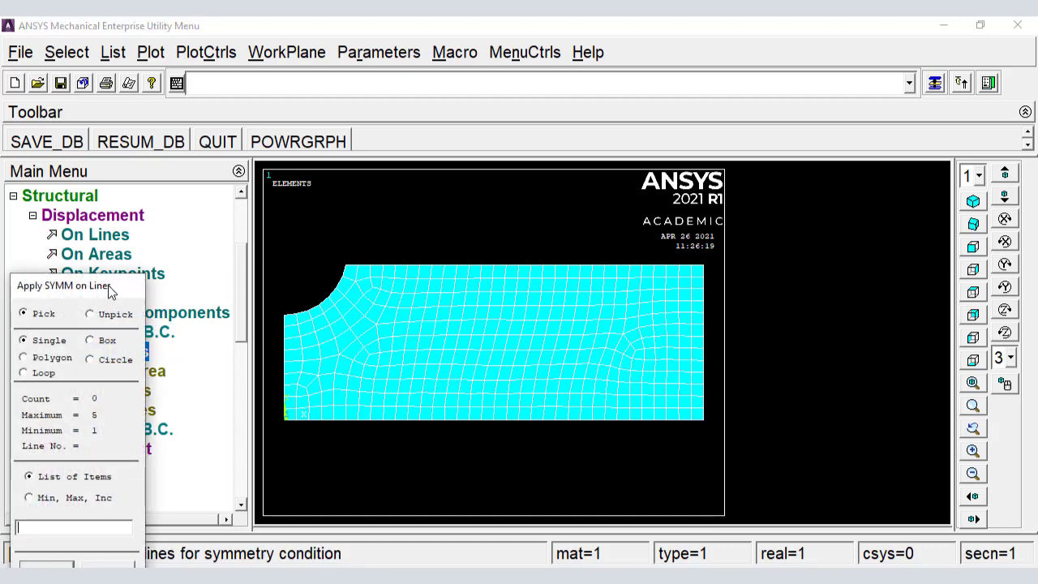
left_click_drag(108, 285, 139, 169)
left_click(430, 420)
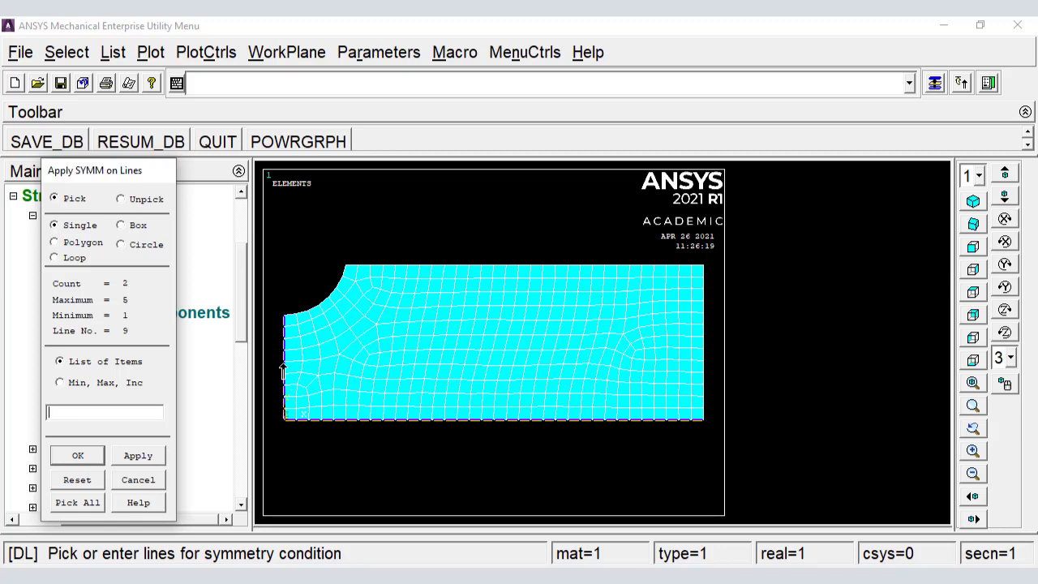
left_click(78, 457)
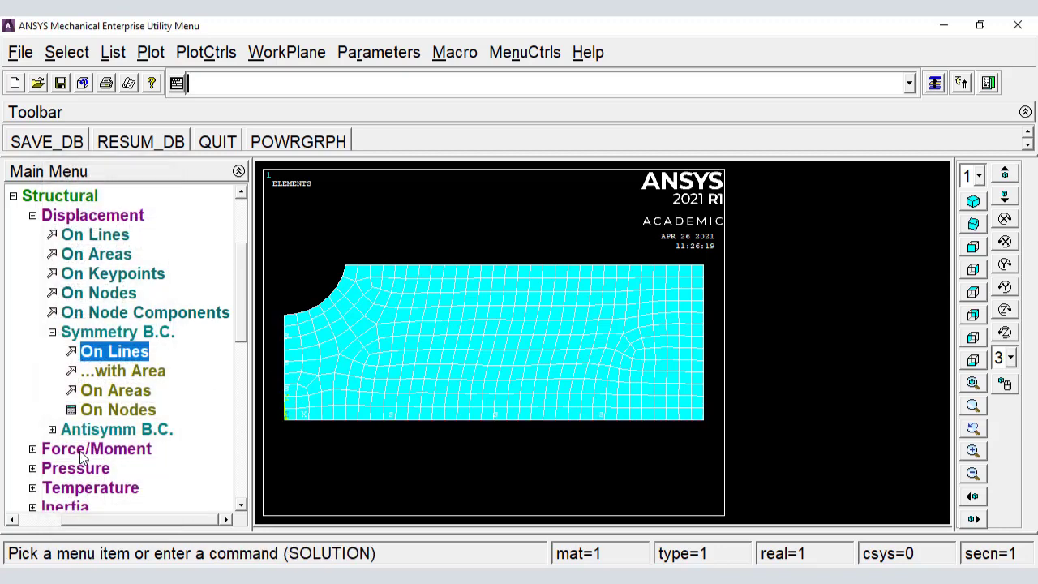
Apply a pressure of -10 on the plate's right edge line (line 2).
left_click(75, 468)
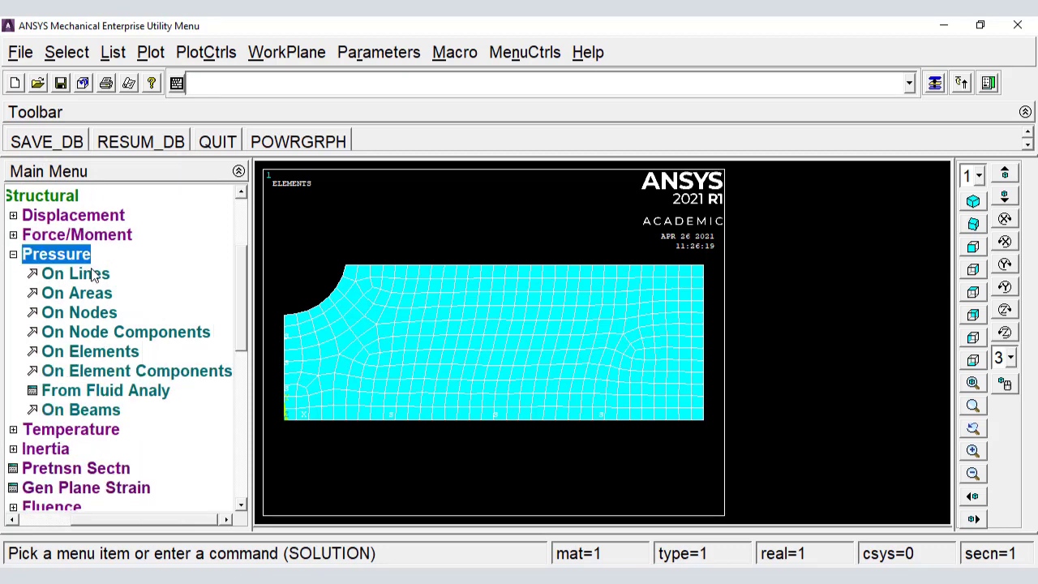
left_click(77, 274)
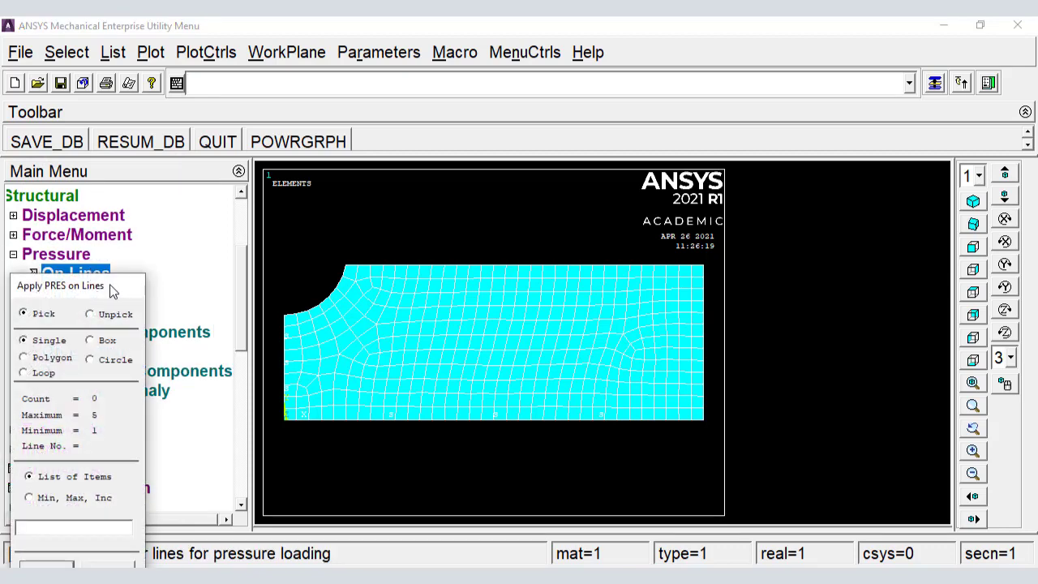
left_click_drag(99, 292, 130, 197)
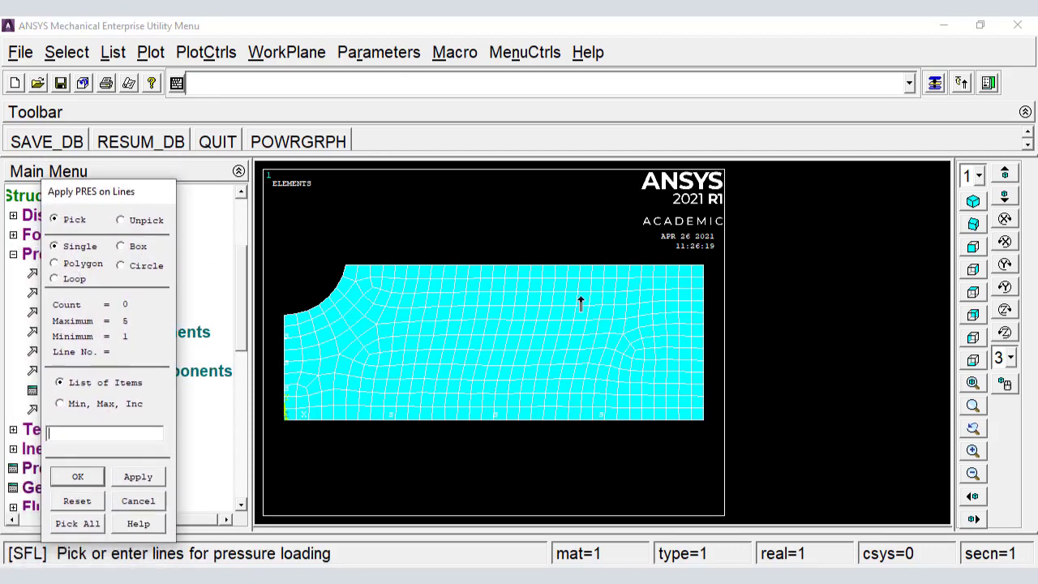
left_click(702, 342)
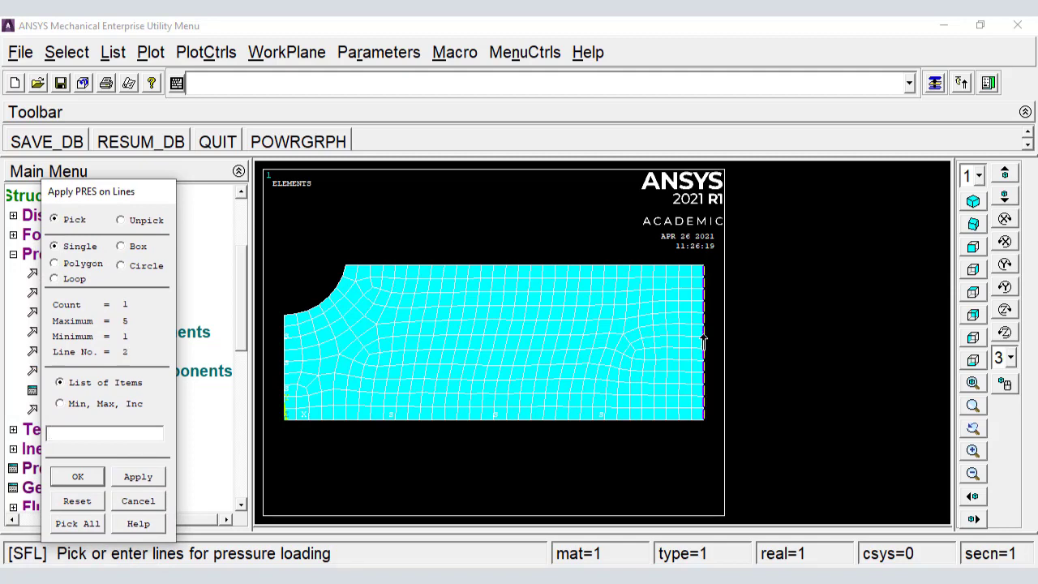
left_click(74, 477)
left_click(626, 257)
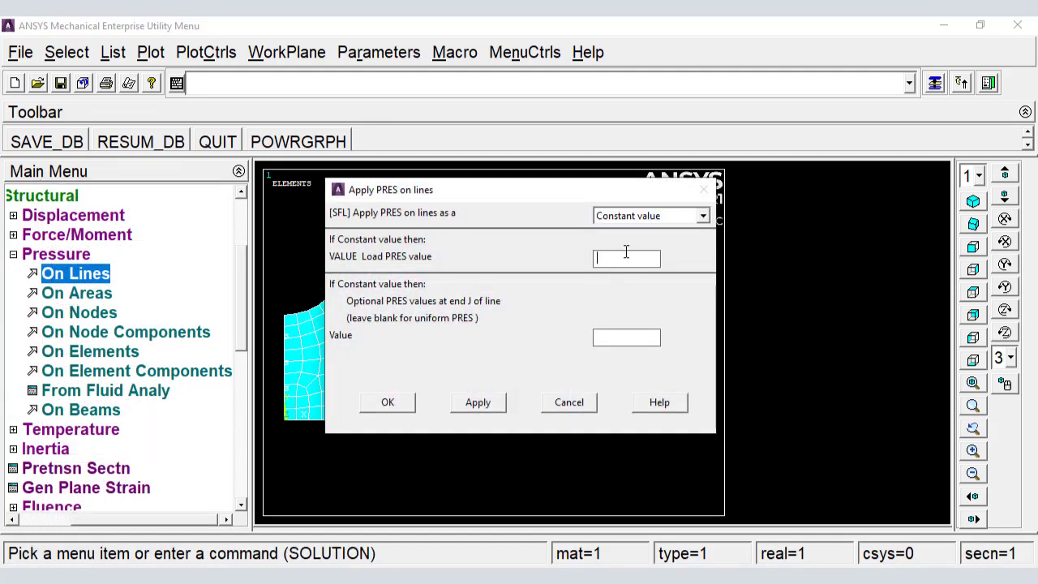
type("-10")
left_click(389, 403)
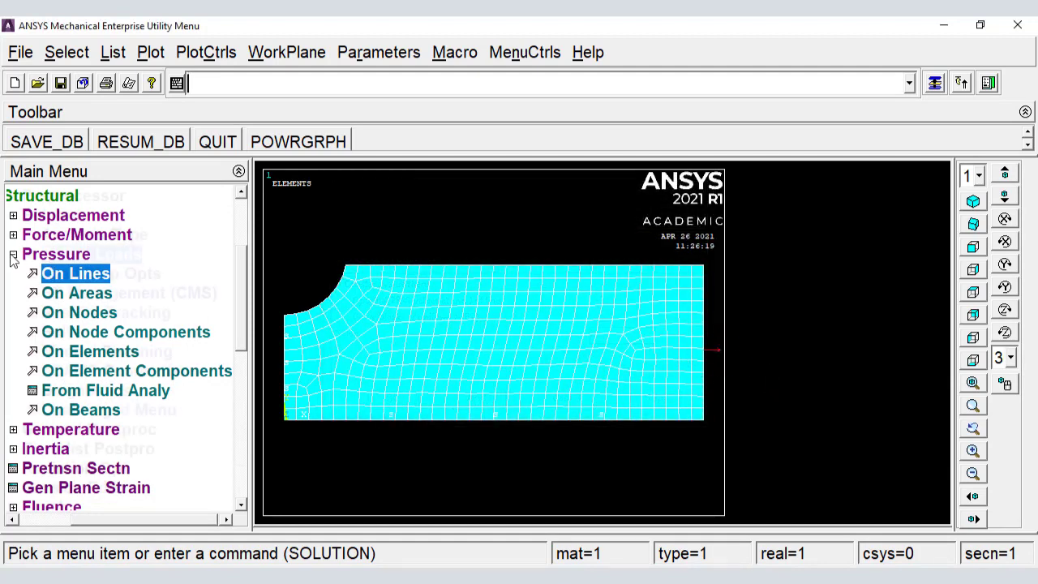
scroll(36, 336, "up", 5)
left_click(35, 334)
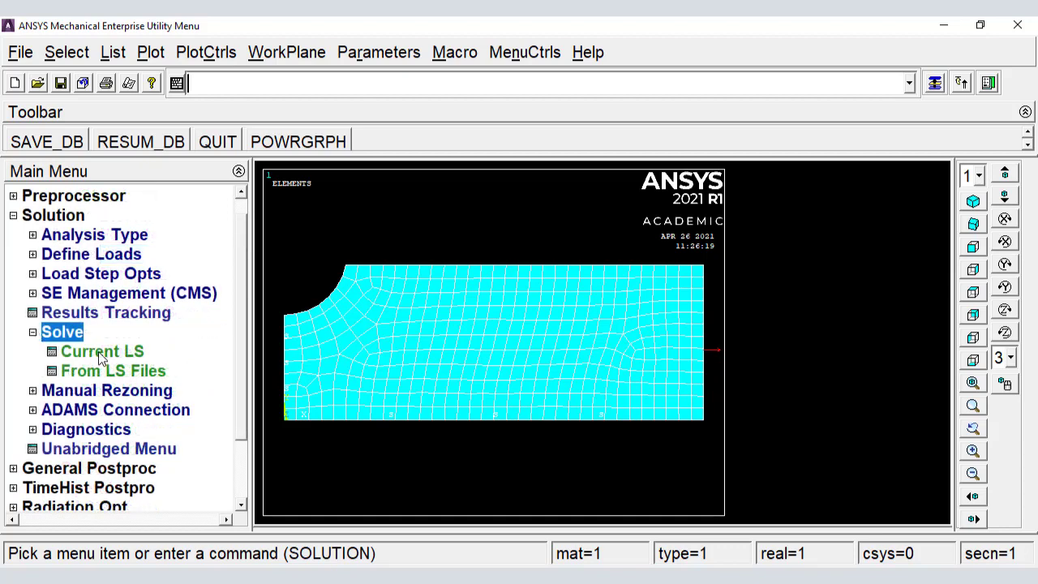
Solve the current load step.
left_click(100, 357)
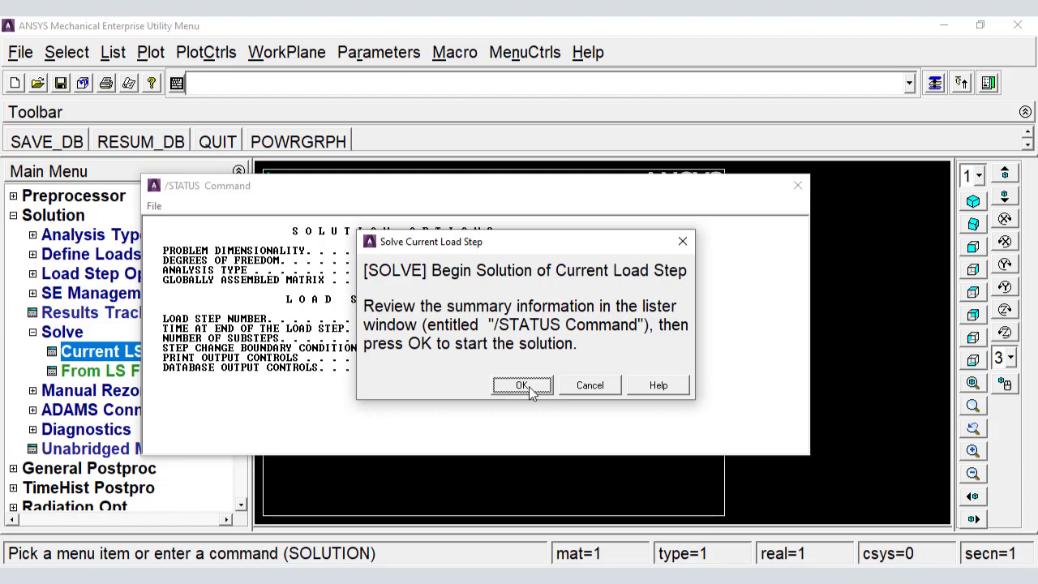
left_click(522, 386)
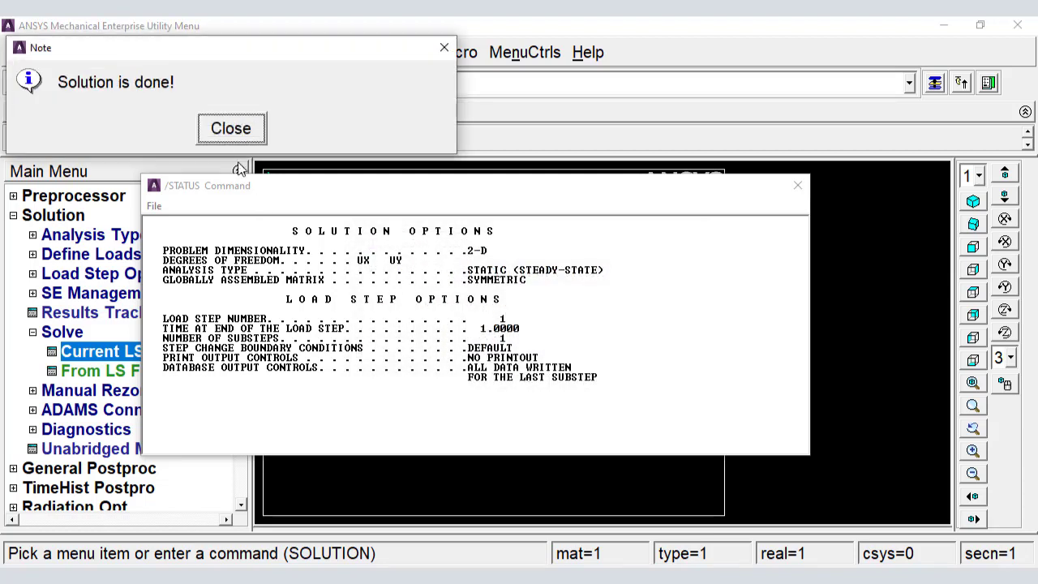
left_click(221, 131)
left_click(799, 186)
Read the load step 1 results and bring up the nodal solution contour plot settings.
left_click(81, 468)
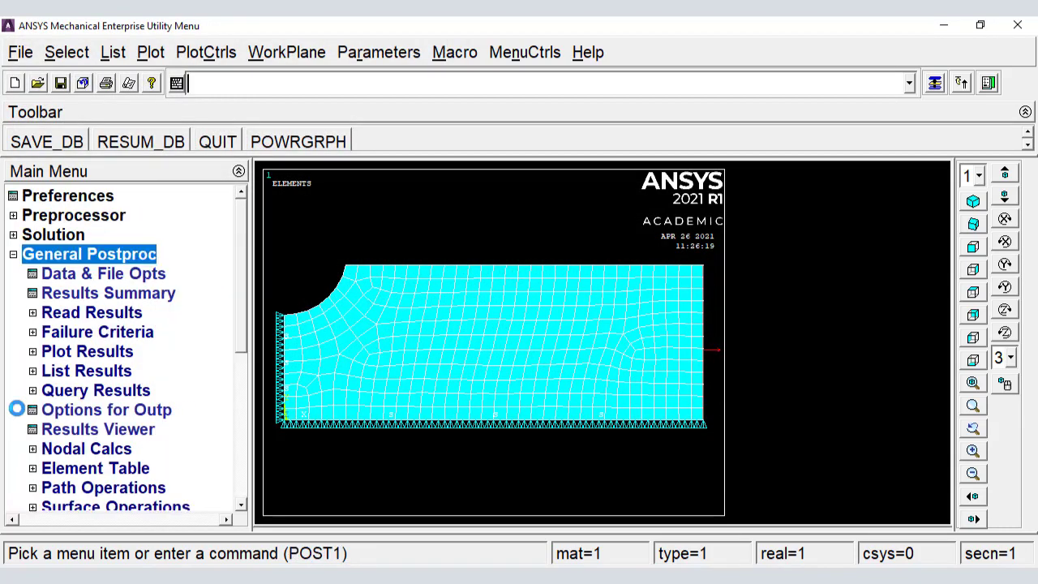
left_click(33, 314)
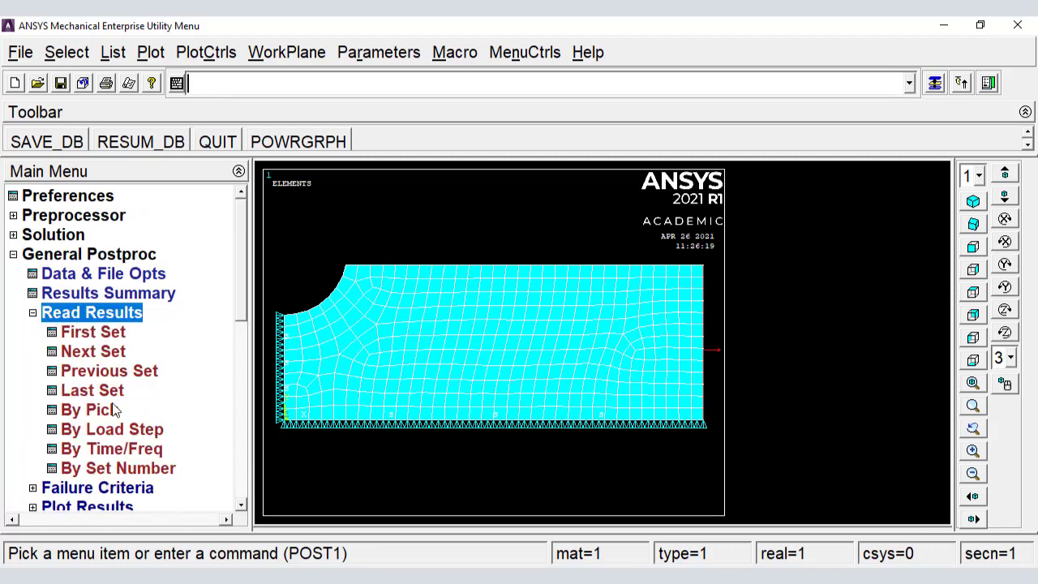
left_click(89, 431)
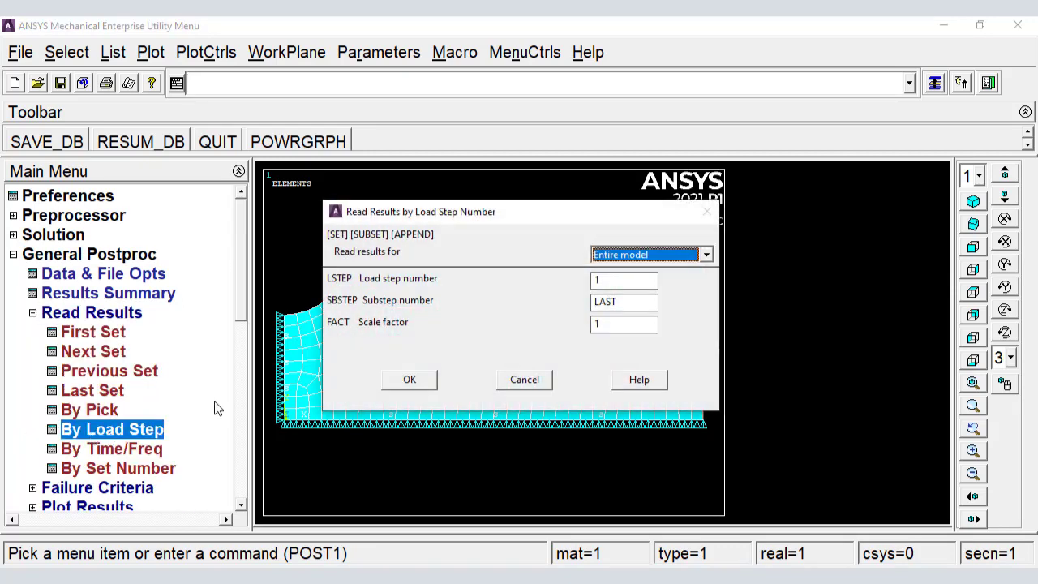
left_click(410, 380)
left_click(34, 313)
left_click(34, 352)
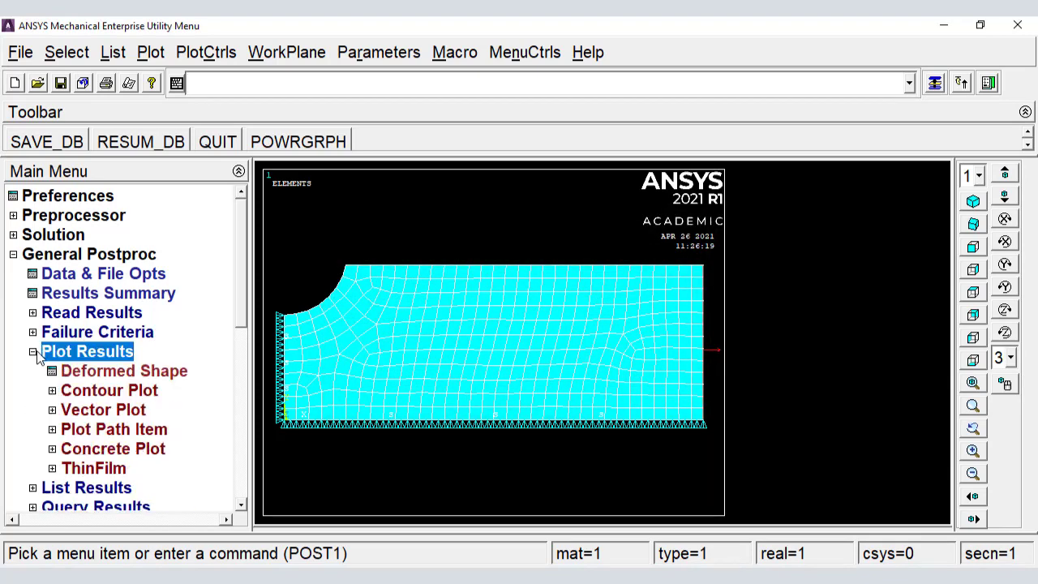
left_click(52, 390)
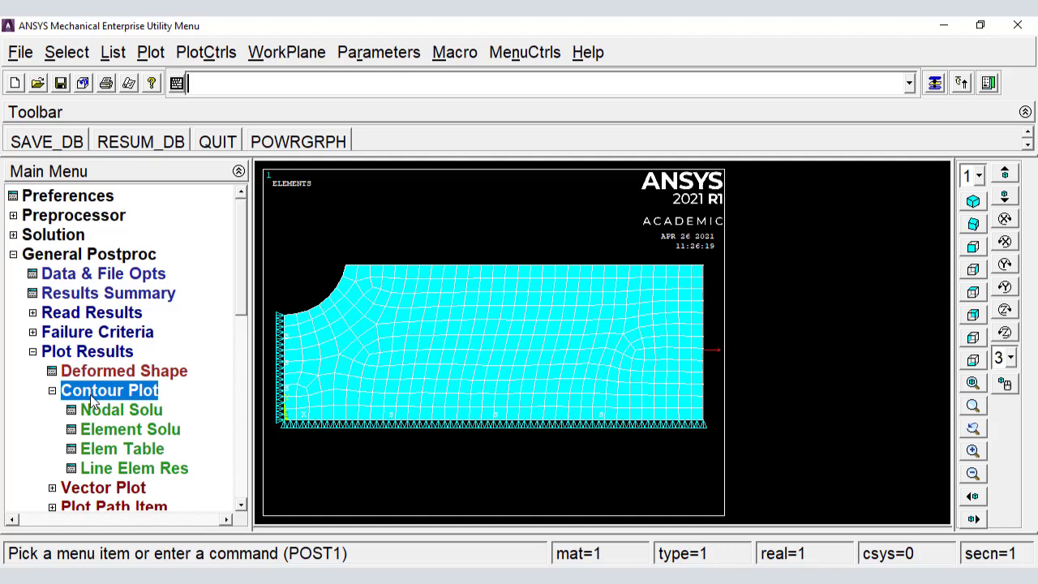
left_click(126, 411)
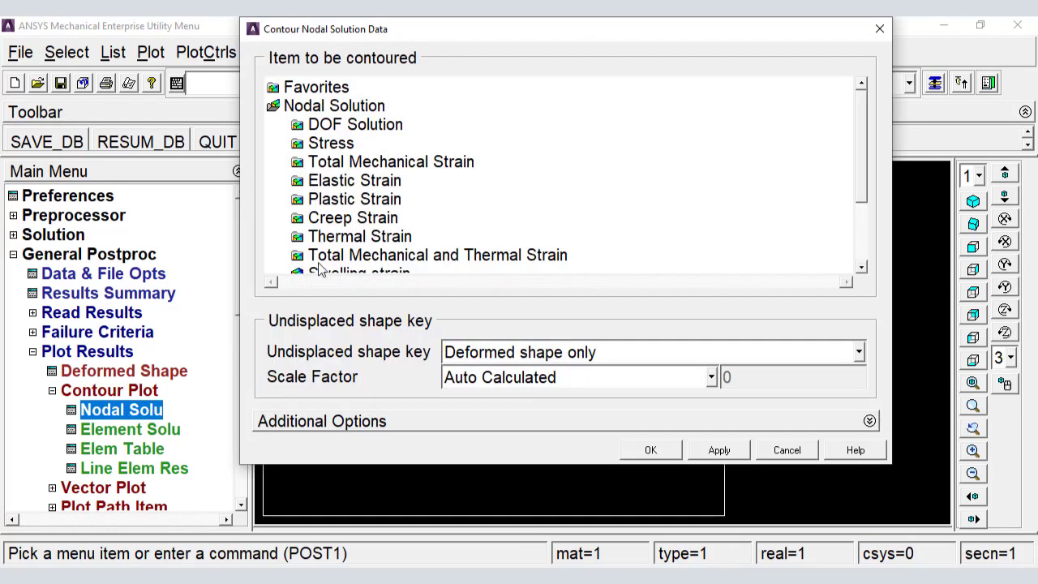
Plot the X-component of stress as a nodal solution contour.
left_click(341, 143)
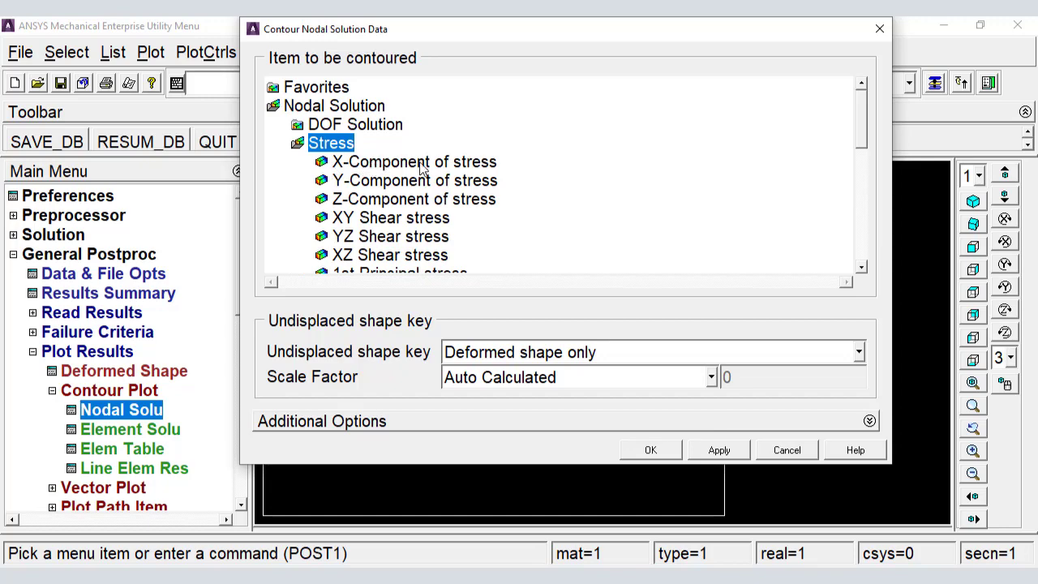
left_click(418, 162)
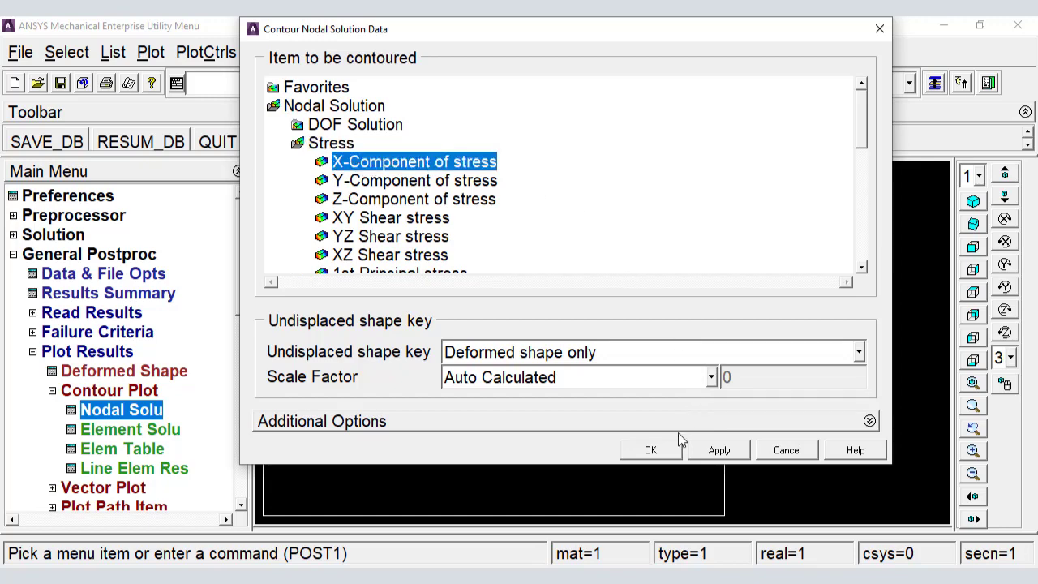
left_click(651, 450)
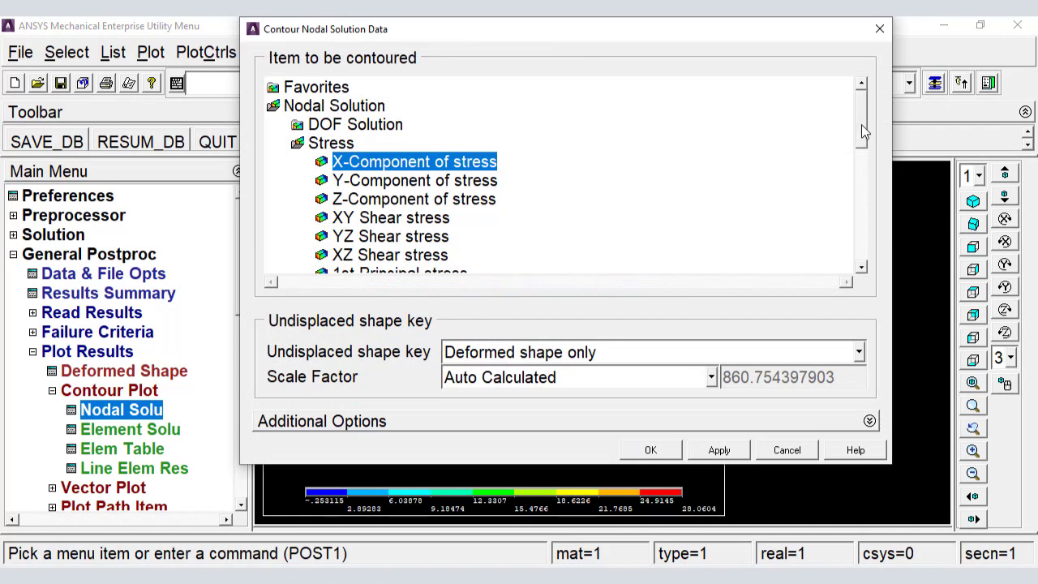
Replot the contour as von Mises stress, ranging about 0.13 to 27.99.
left_click_drag(864, 133, 871, 166)
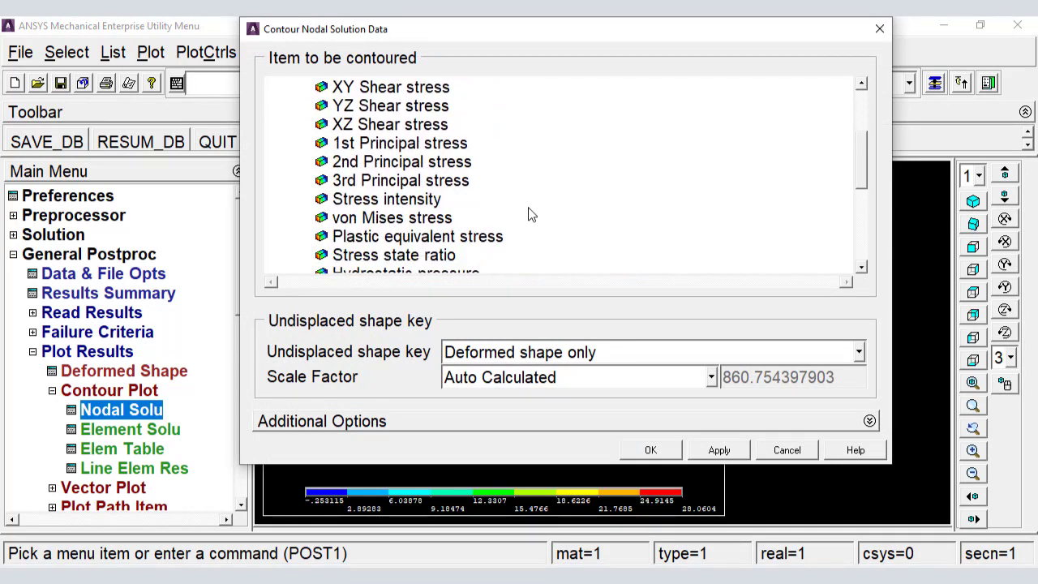
left_click(402, 218)
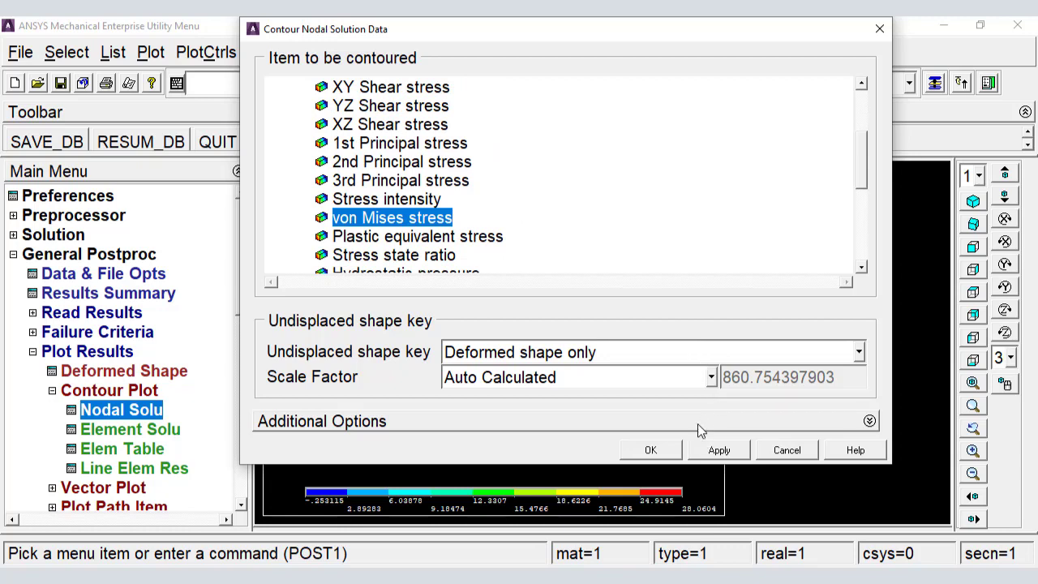
left_click(658, 444)
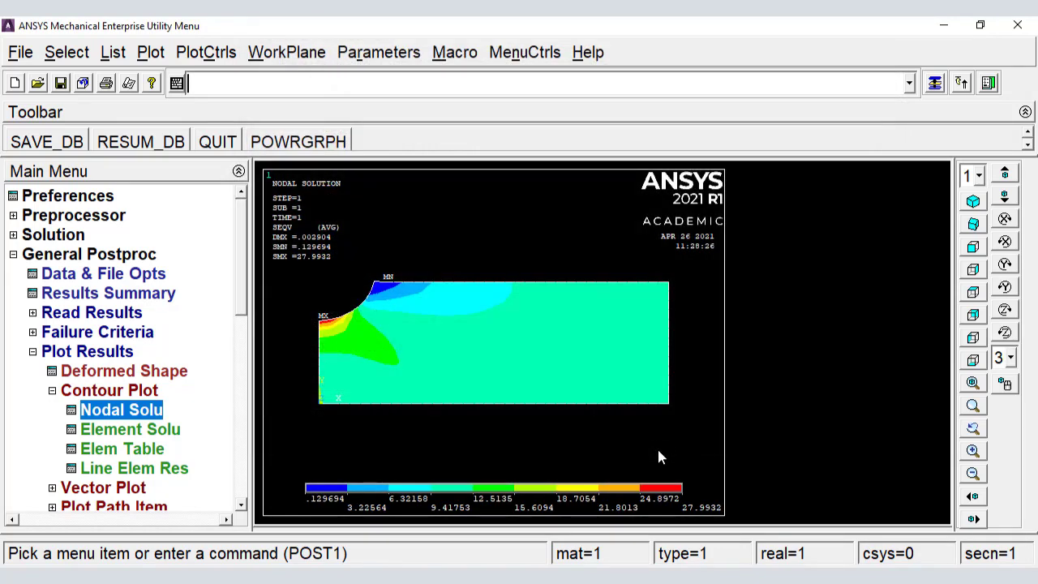